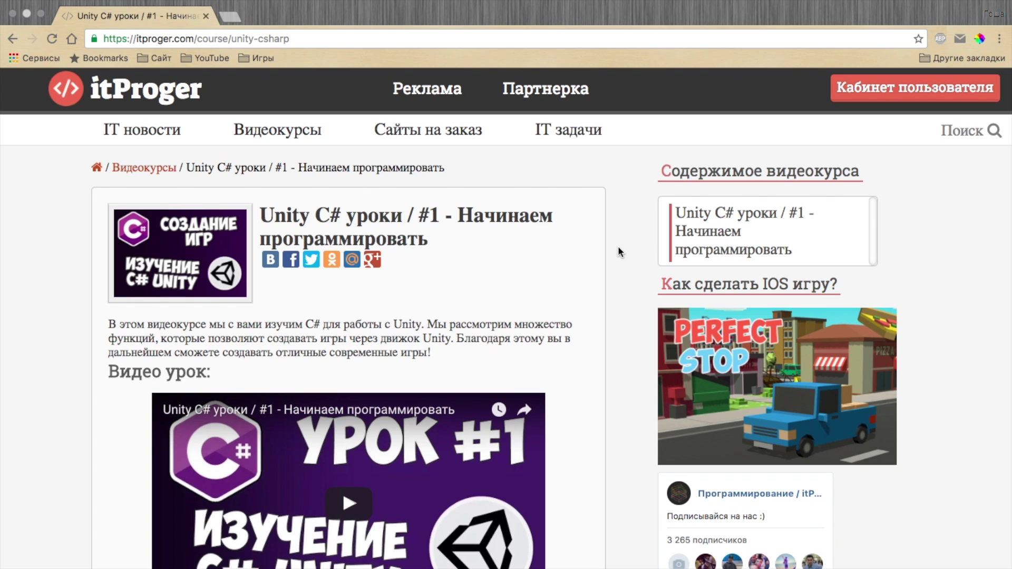
- Drag the scene's Cube into the Assets folder to make a Cube prefab beside main, Scale and Script
scroll(618, 248, down, 3)
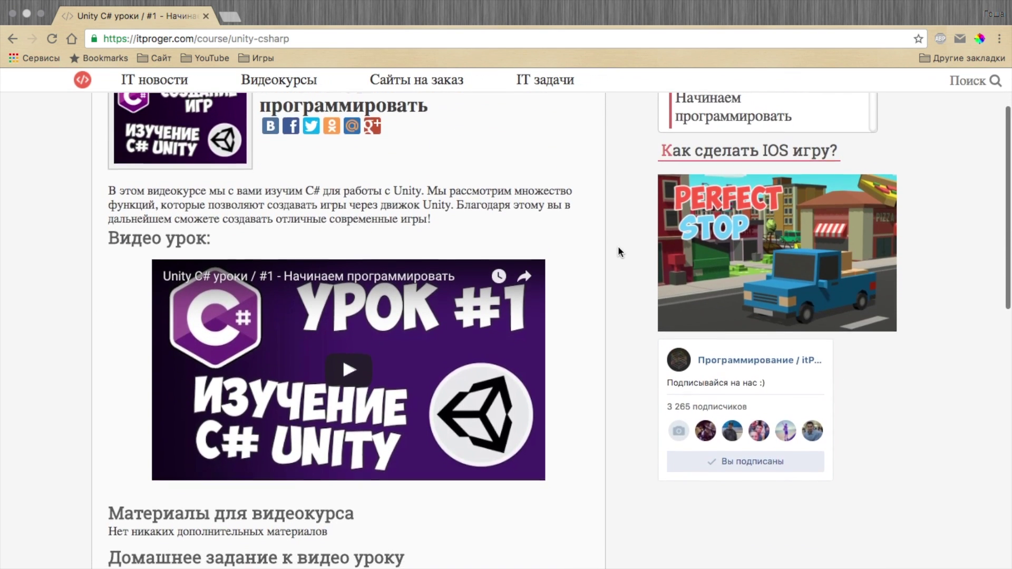
scroll(618, 248, down, 2)
scroll(619, 248, down, 2)
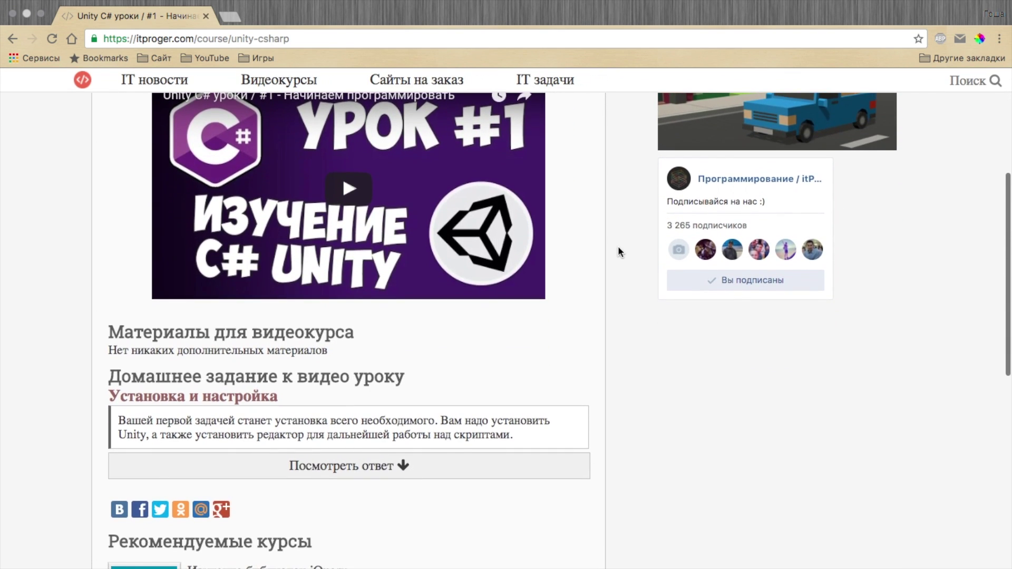
scroll(618, 246, up, 8)
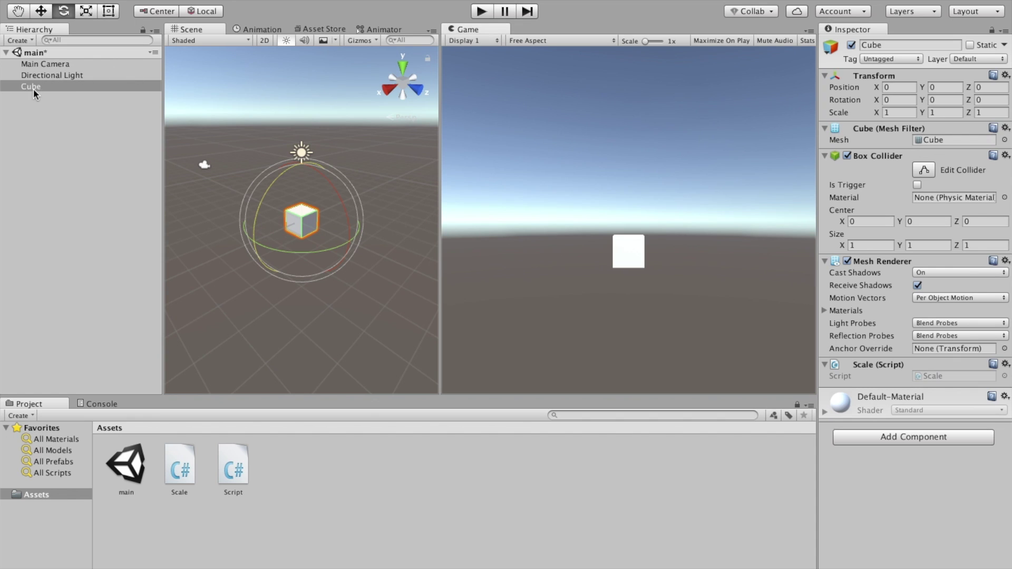
mouse_move(33, 87)
mouse_down()
mouse_move(129, 146)
mouse_move(296, 457)
mouse_up()
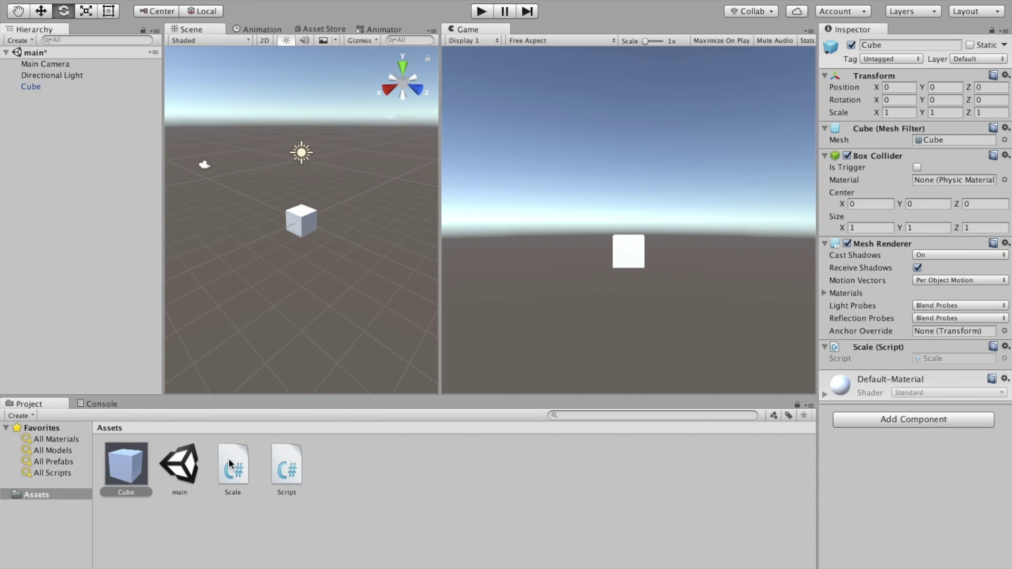
- Delete the Cube object from the scene, keeping its prefab in Assets
click(117, 477)
click(27, 78)
shift+click(32, 86)
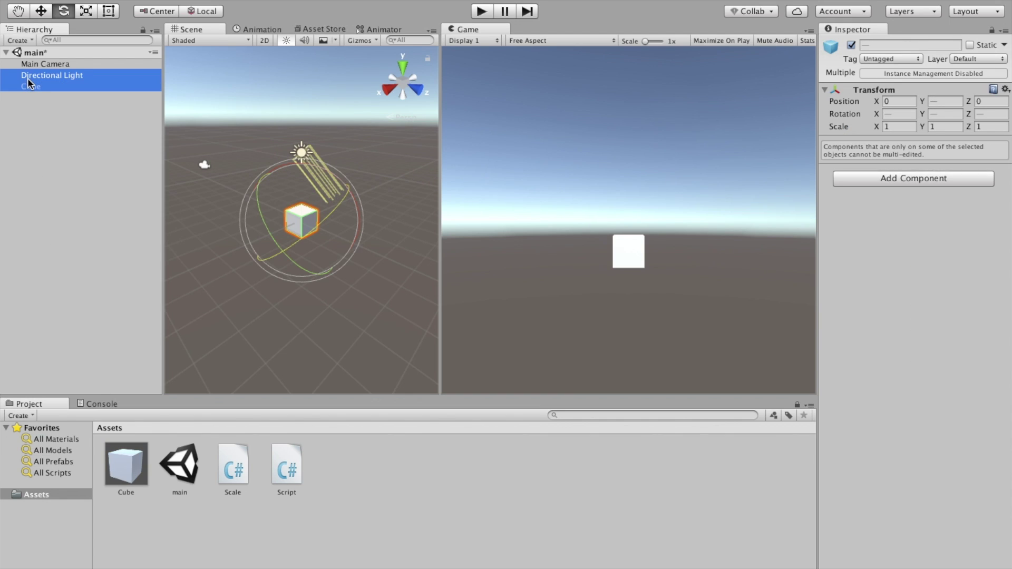
click(44, 87)
key(Delete)
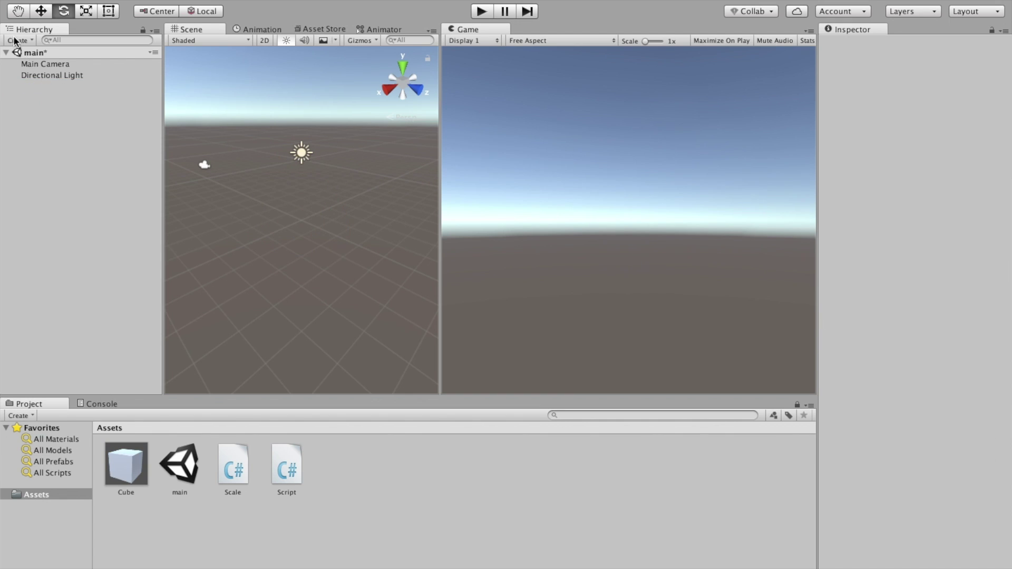
- Create a Sphere, save it as a Sphere prefab in Assets, then delete it from the scene
click(18, 40)
mouse_move(89, 76)
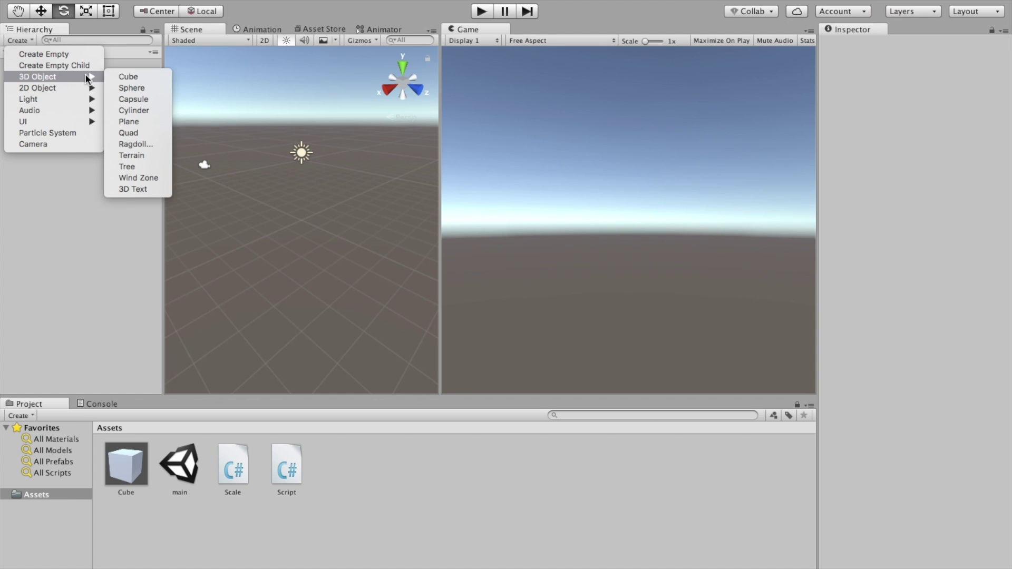
click(135, 87)
drag(35, 85, 364, 487)
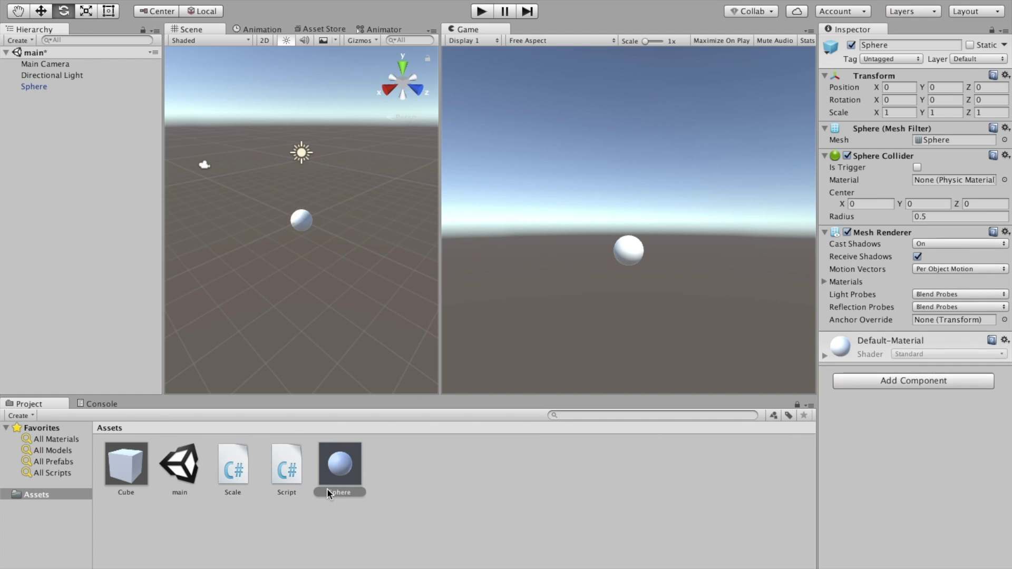
click(67, 87)
key(Delete)
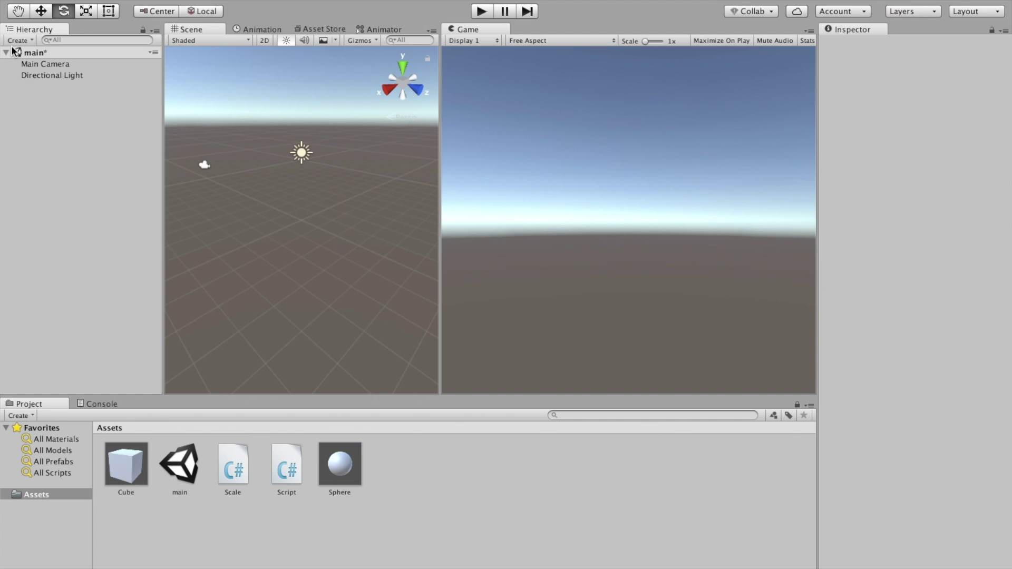
- Create a Cylinder, save it as a Cylinder prefab in Assets, then delete it from the scene
click(20, 40)
mouse_move(87, 77)
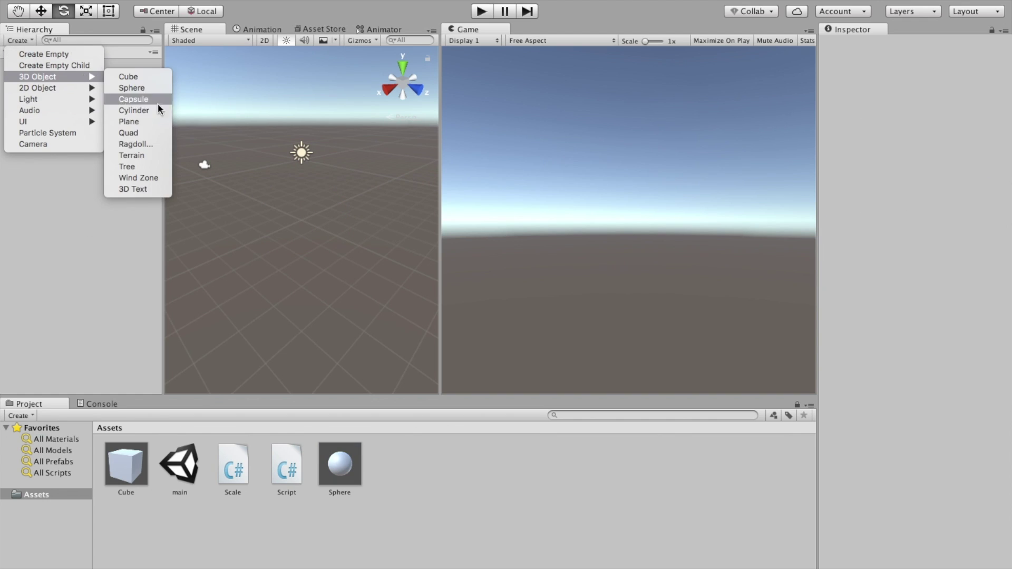
click(153, 110)
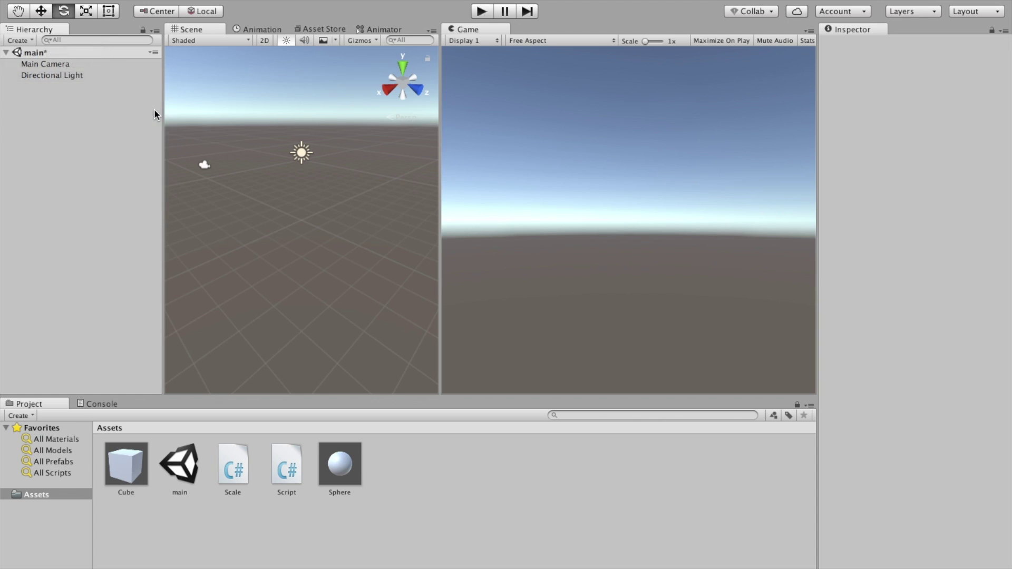
drag(499, 438, 429, 459)
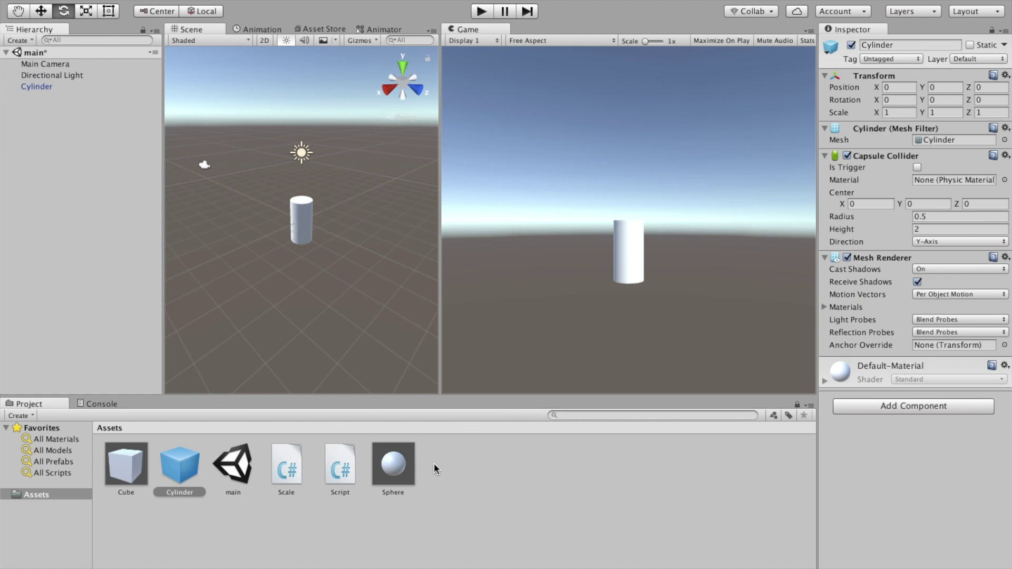
click(37, 85)
key(Delete)
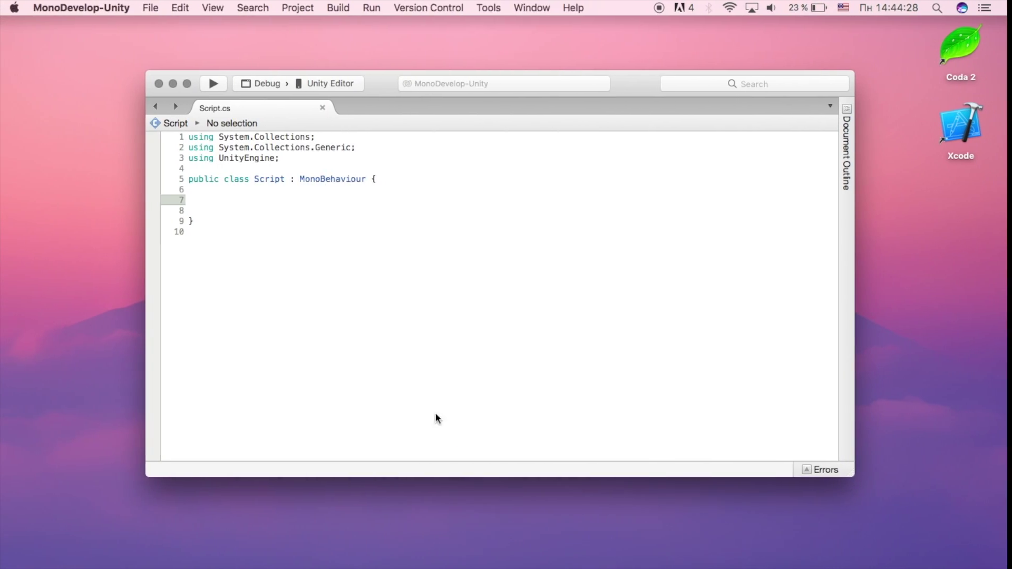
- Declare public GameObject[] objects; in Script.cs and open an empty void Start () method body
text(public)
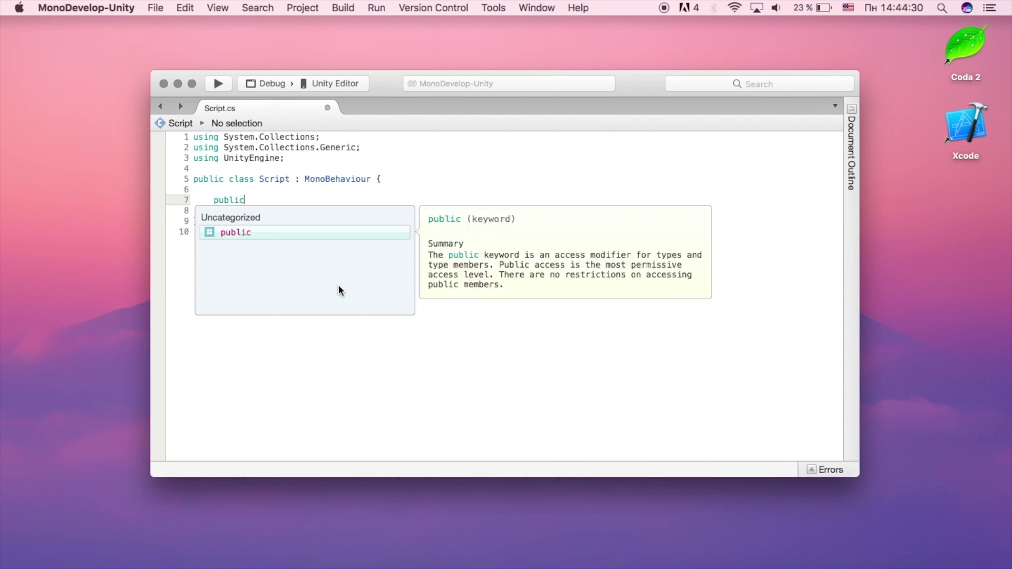
text( game)
key(Return)
text([)
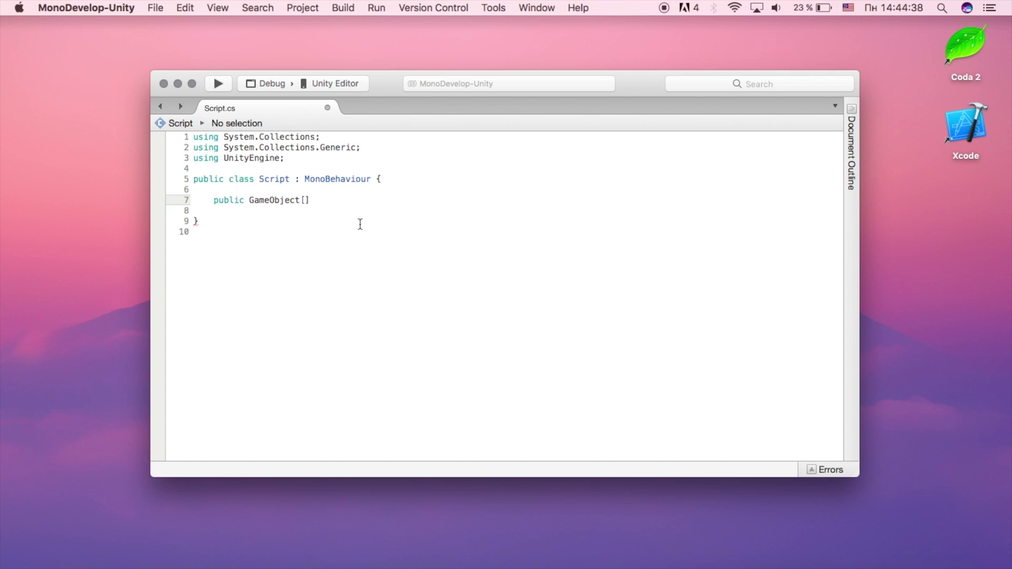
text(objects;)
key(Return)
key(Return)
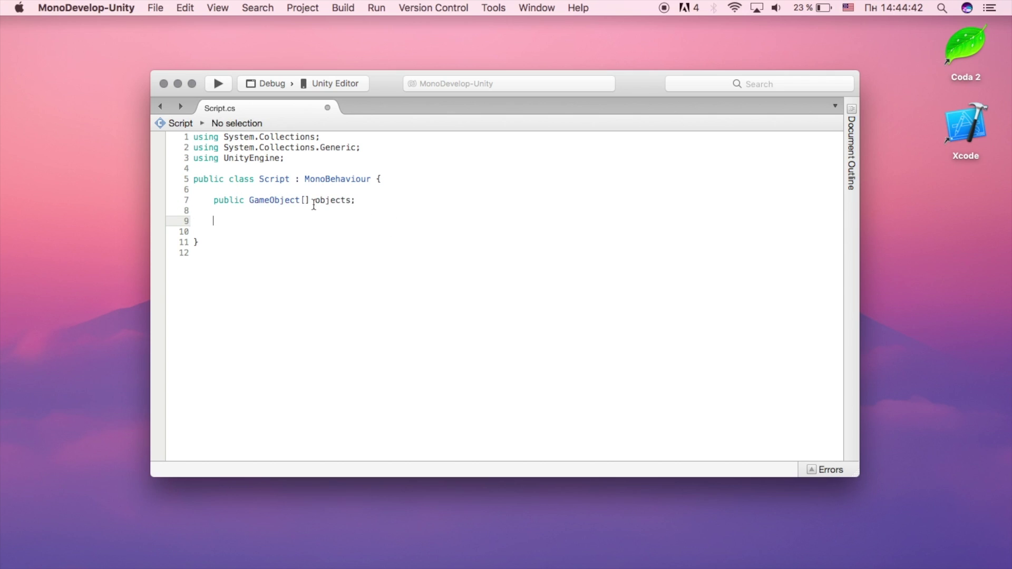
text(void )
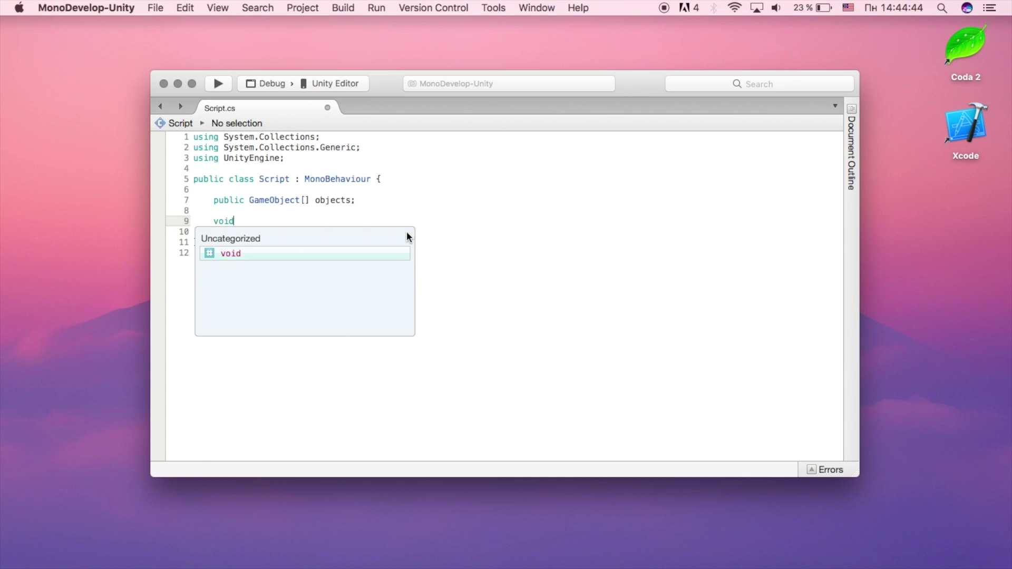
text(Start)
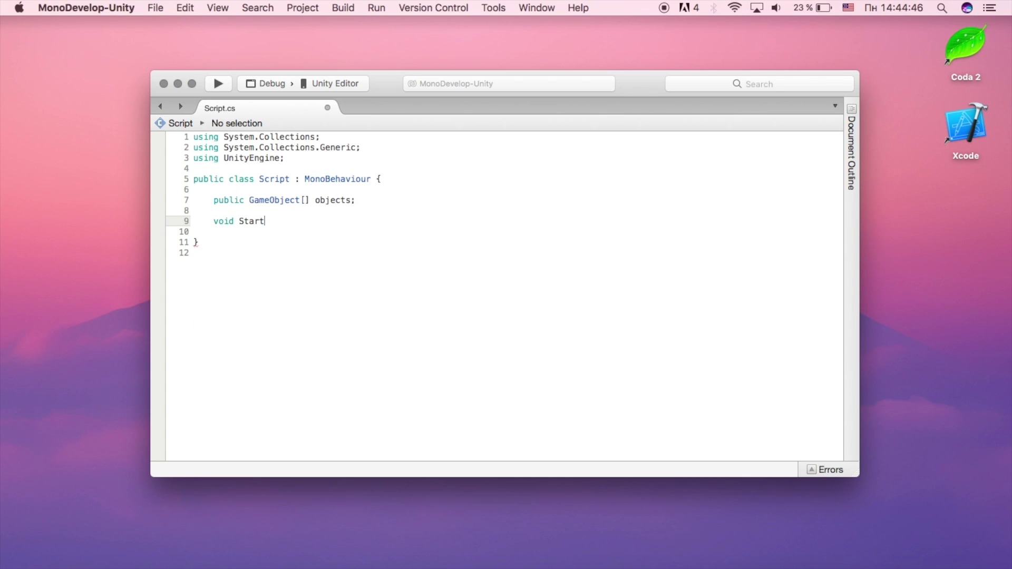
text( () {)
key(Return)
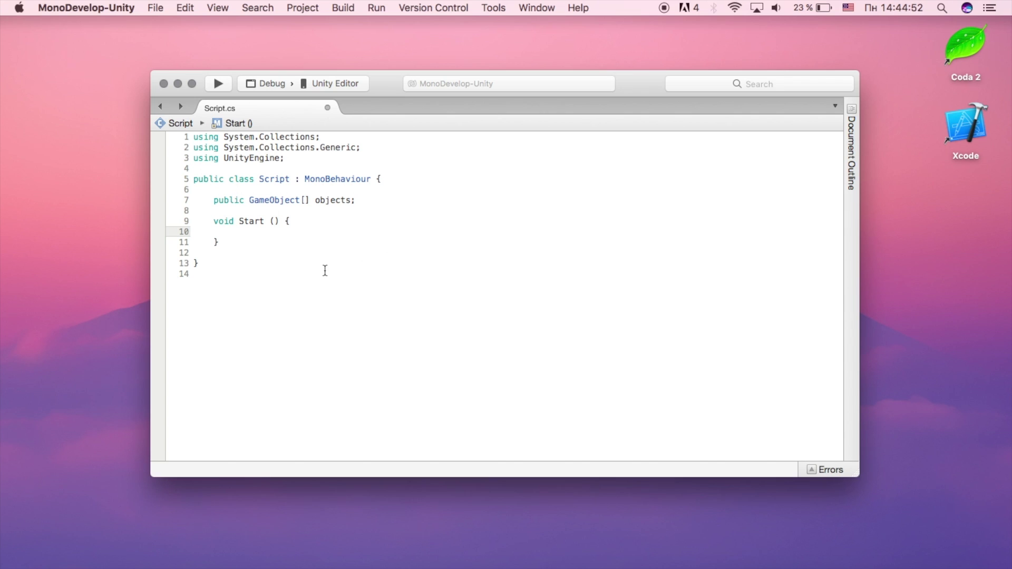
- Write Instantiate (objects[2], ) inside Start, then select Main Camera in the Unity editor
text(Ins )
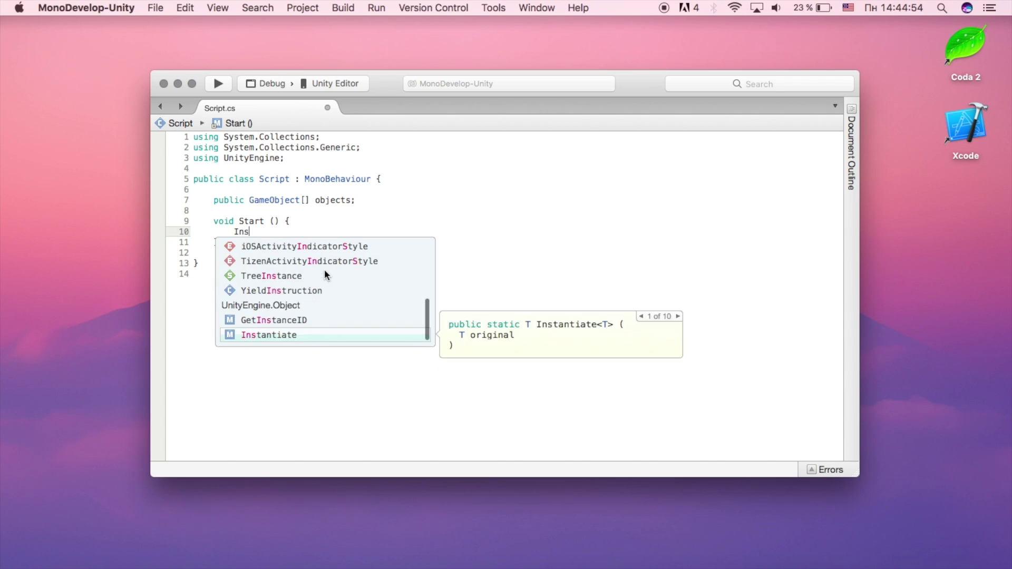
text(90)
key(BackSpace)
key(BackSpace)
text(()
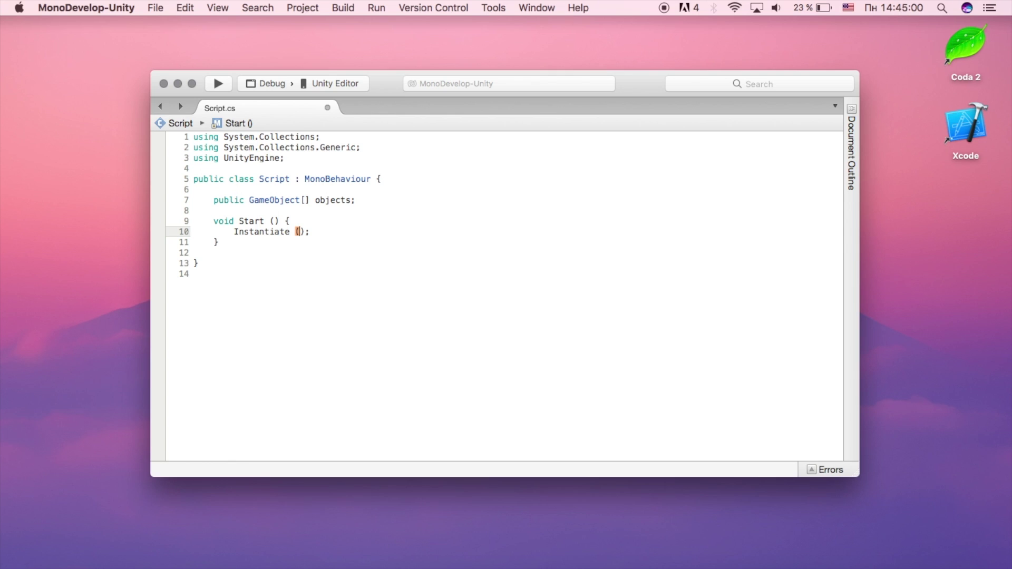
text(objects ))
key(BackSpace)
text([)
key(Delete)
text(2)
text(,)
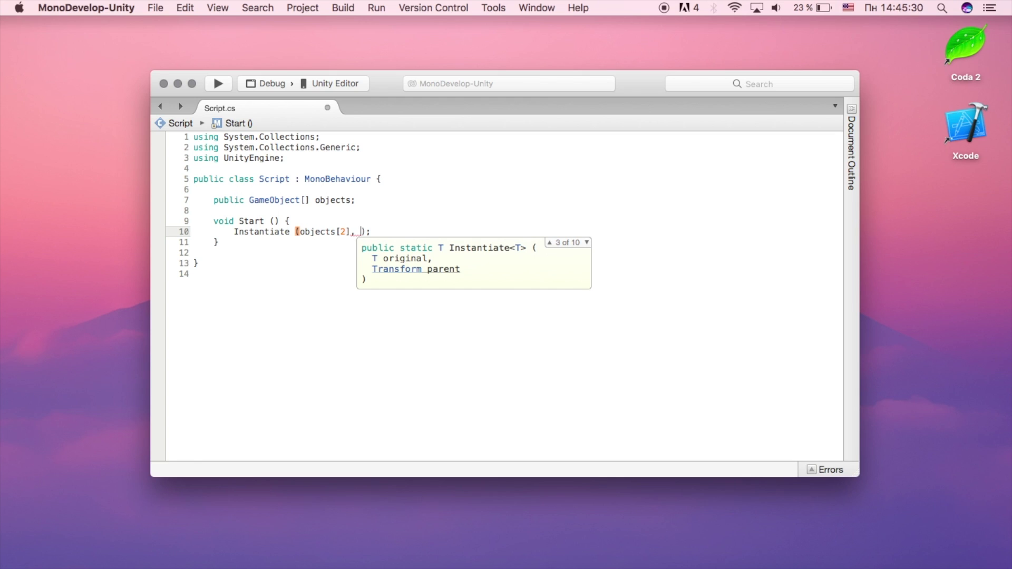
key(ctrl+Right)
click(59, 64)
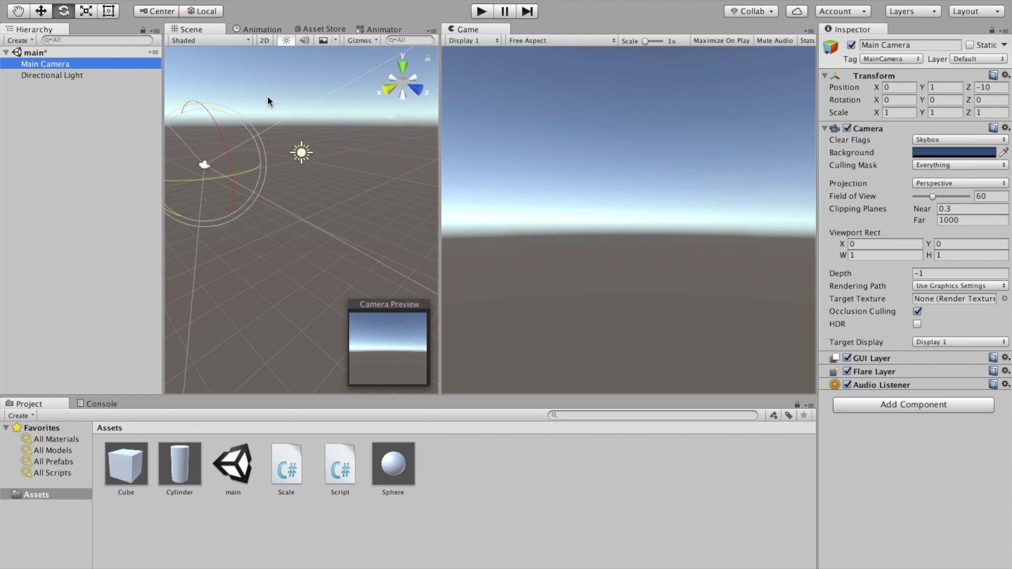
- Try a new Vector3 (23) argument in Instantiate, remove it, then view the Cylinder prefab's transform
key(ctrl+Left)
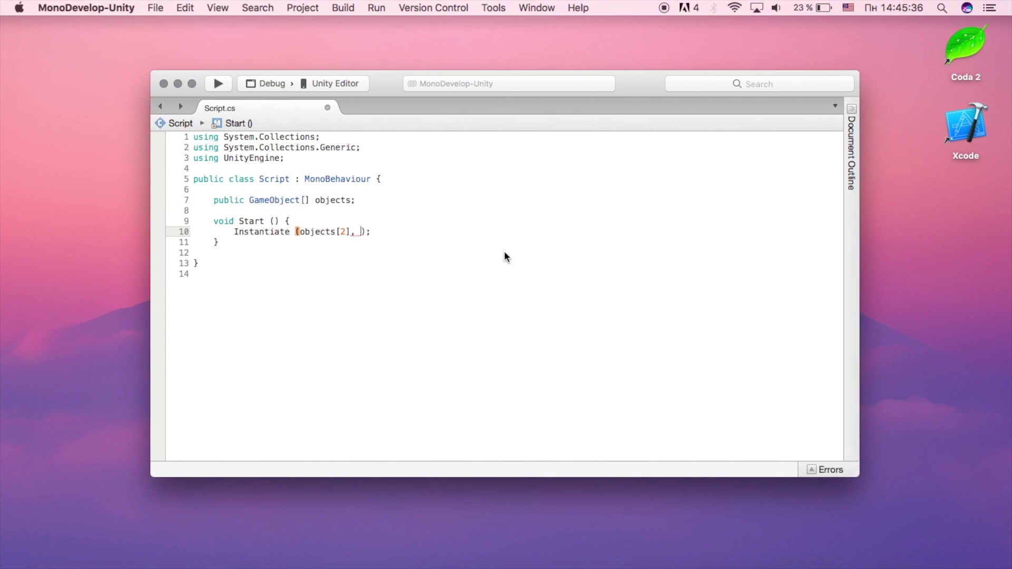
text(new vec3)
key(Return)
text((23)
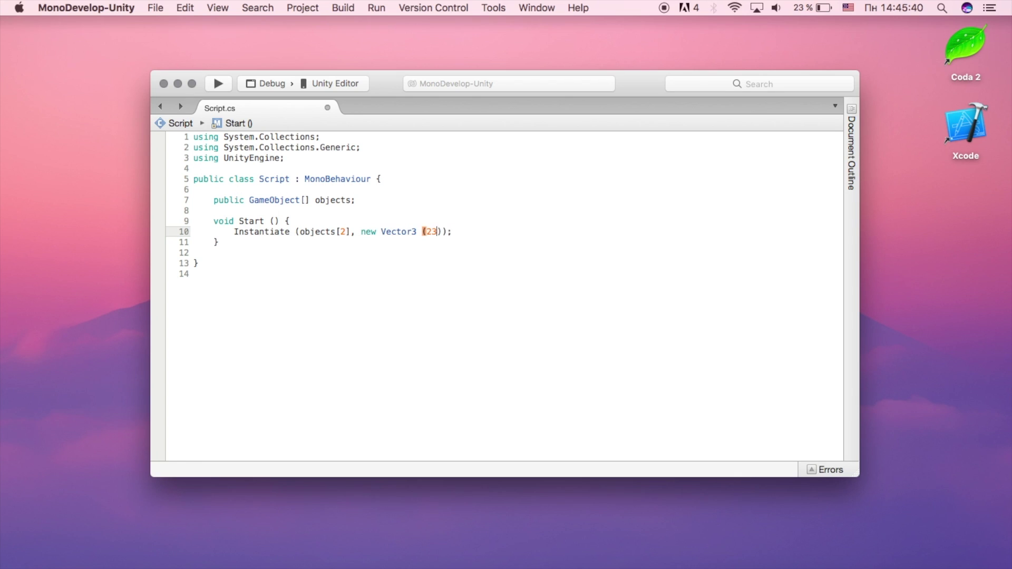
text(,)
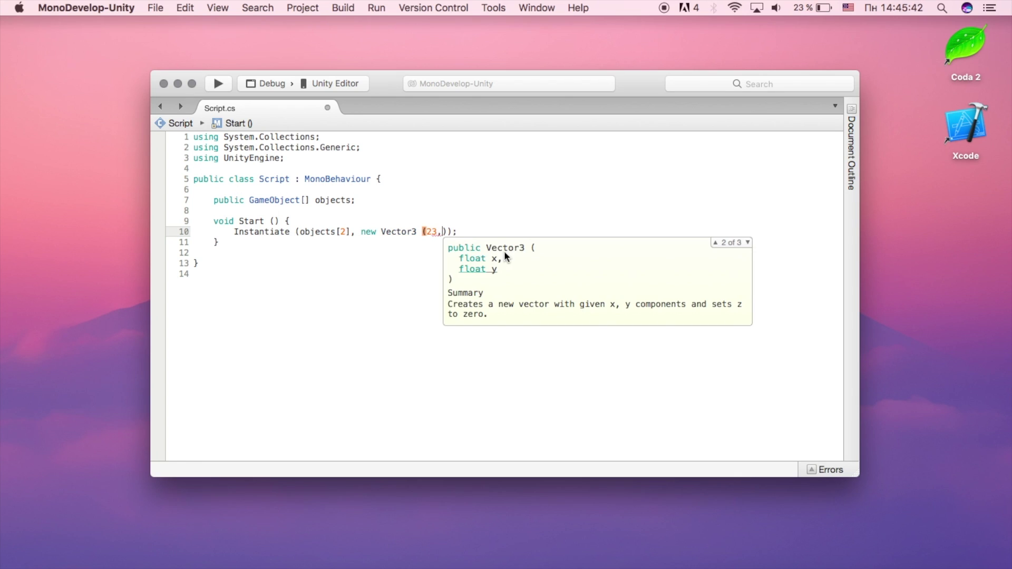
key(BackSpace)
drag(443, 232, 364, 233)
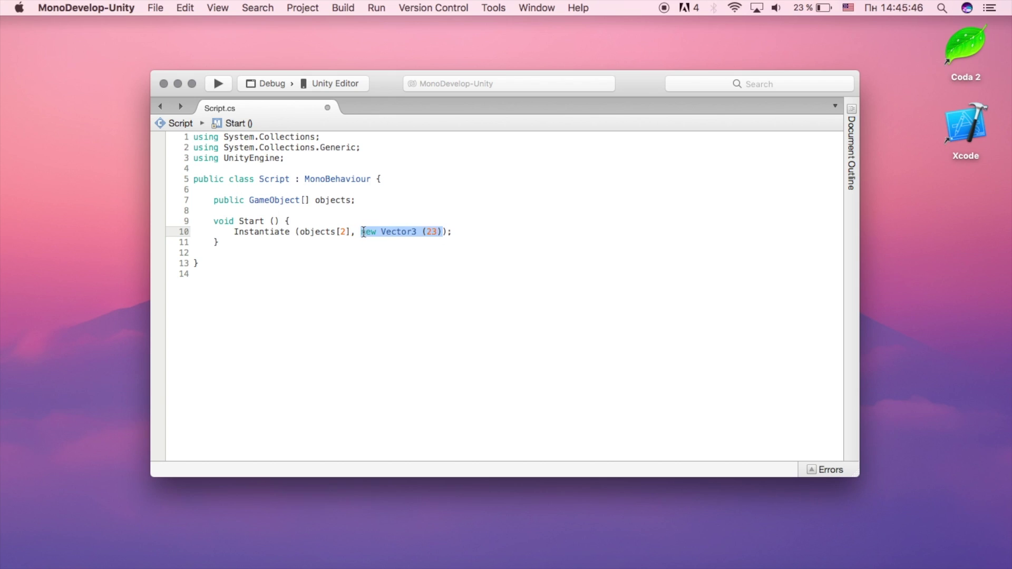
key(BackSpace)
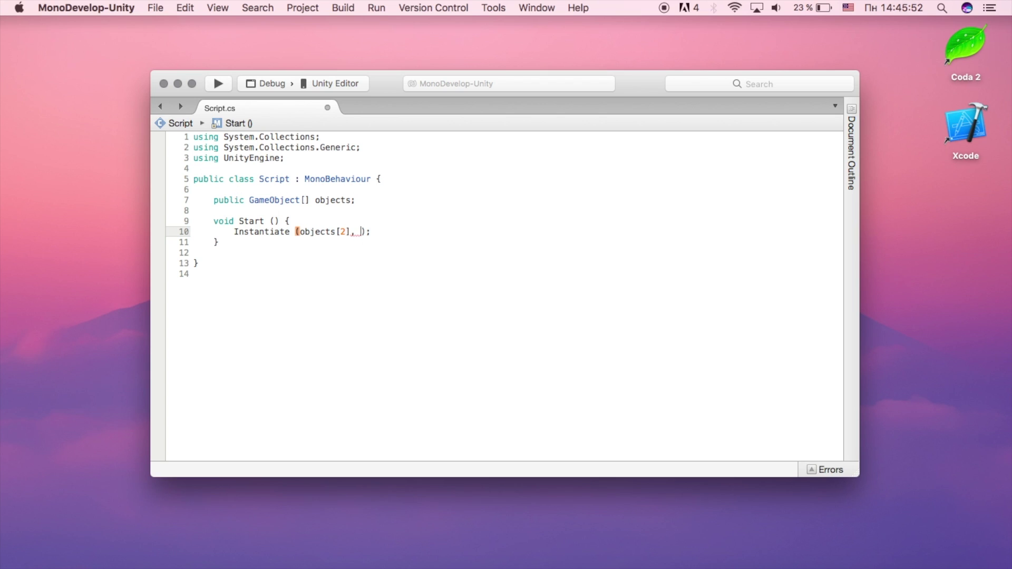
key(ctrl+Right)
click(177, 480)
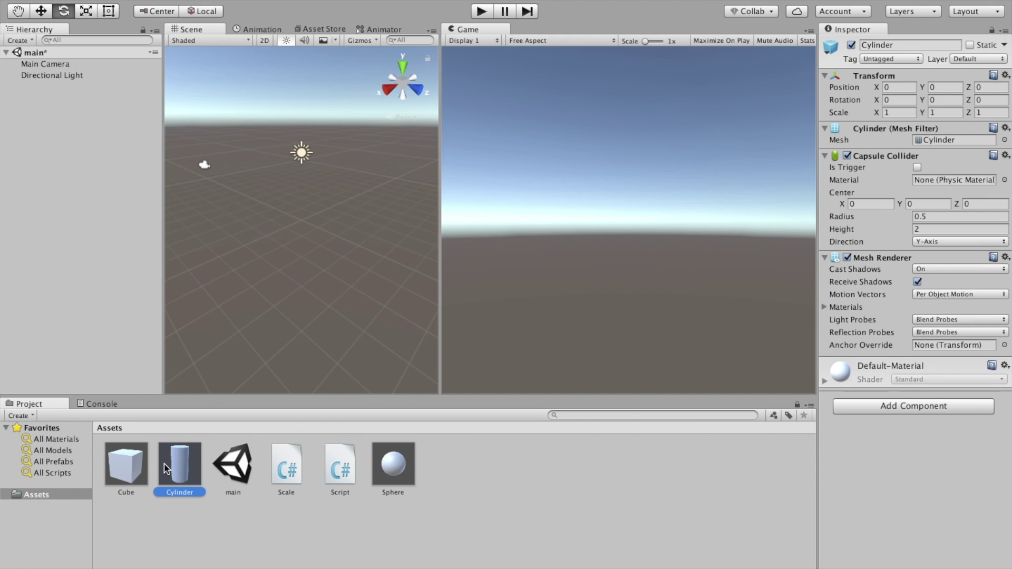
- Start Instantiate's second argument with objects, fixing the autocompleted capital 'Object'
click(127, 464)
key(super+Tab)
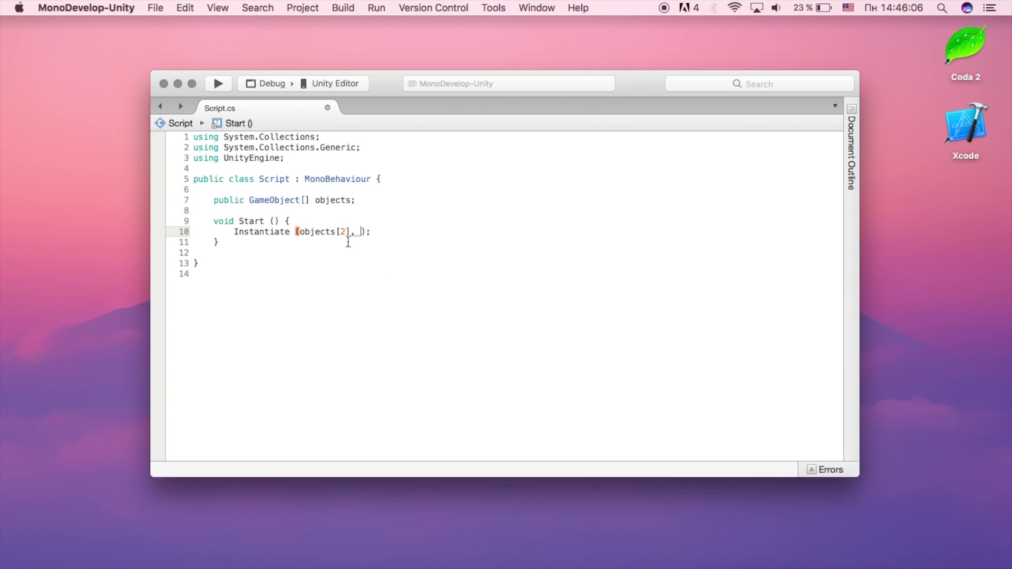
drag(352, 233, 304, 233)
click(362, 233)
text(obj)
key(Return)
text(s)
key(Left)
key(Left)
key(Left)
key(Left)
key(Left)
key(Left)
key(BackSpace)
text(o)
key(Right)
key(Right)
key(Right)
- Complete the second argument as objects[2].transform.position followed by a comma
text([p)
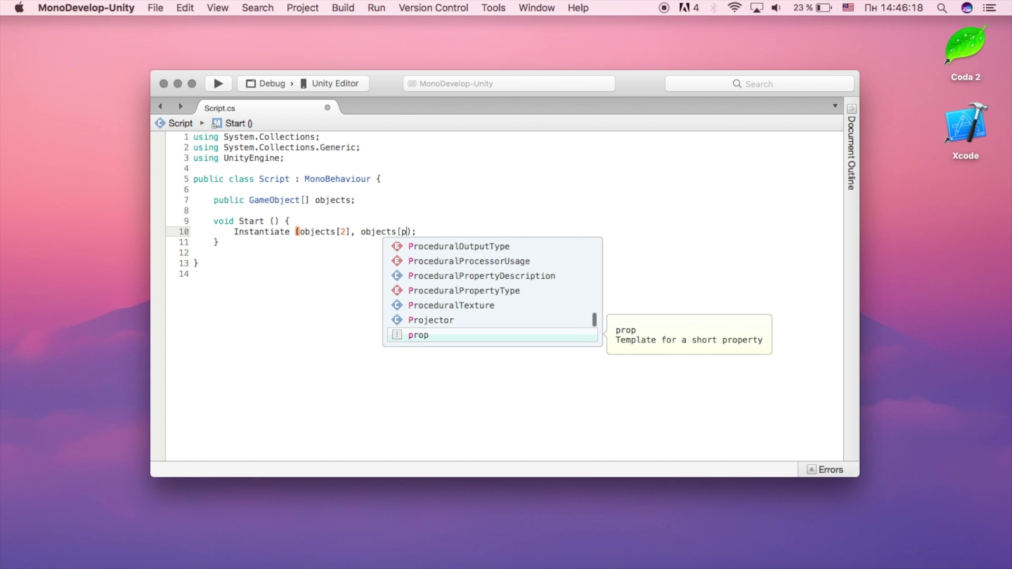
key(BackSpace)
text(2].transform)
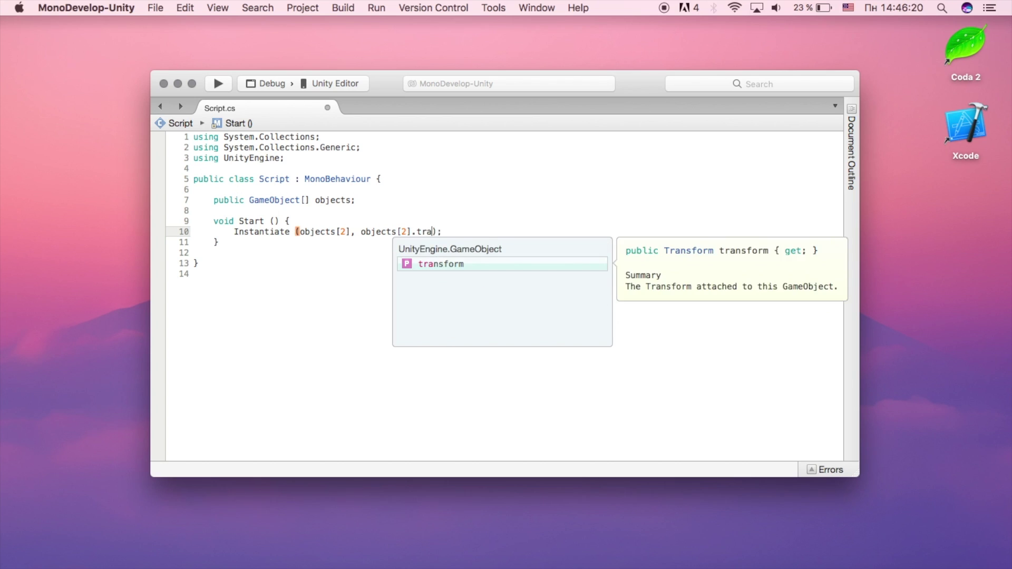
text(.pos)
key(Return)
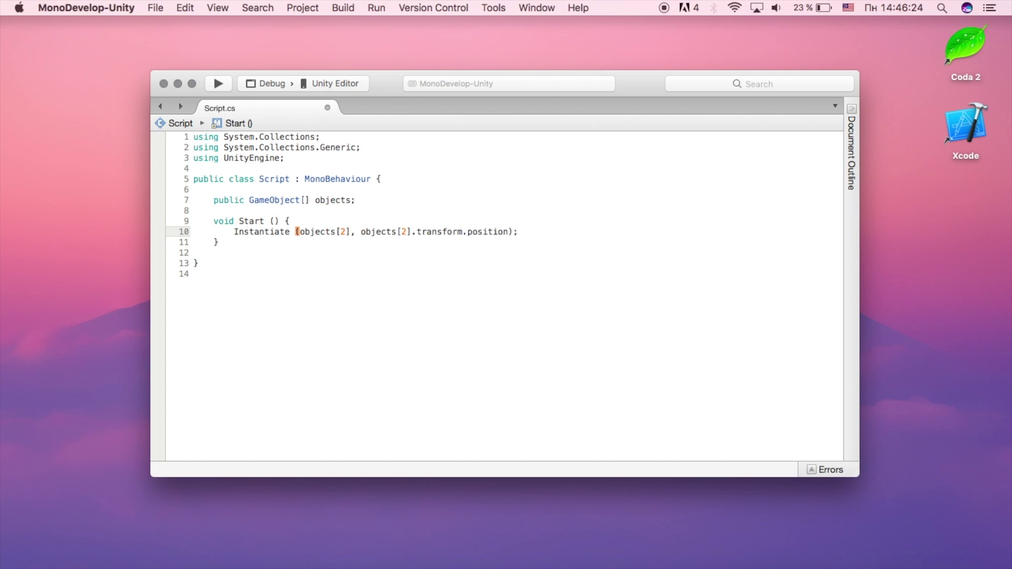
text(,)
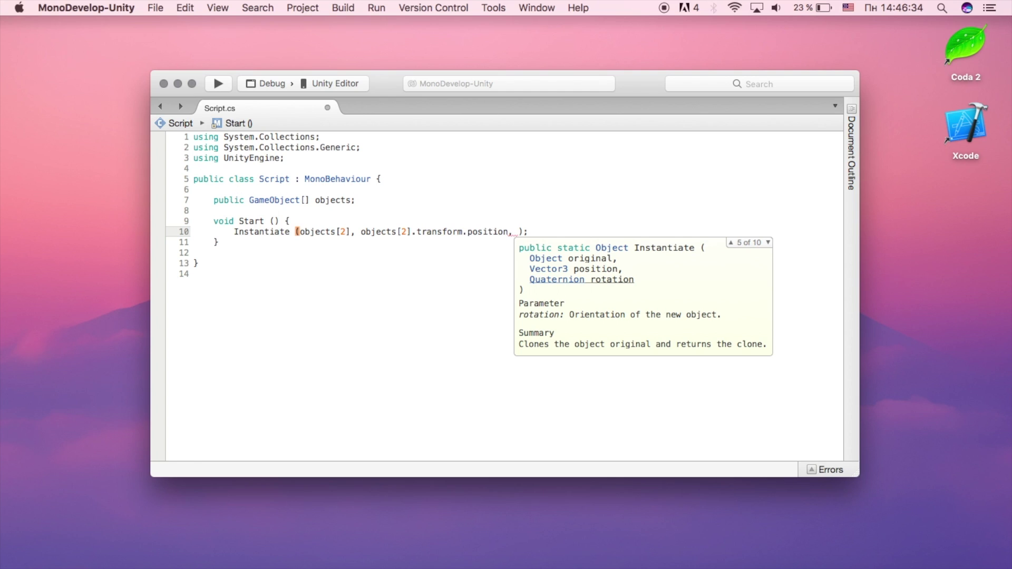
- Add Quaternion.identity as the third argument, then view the Cylinder prefab in Unity
text(Qua)
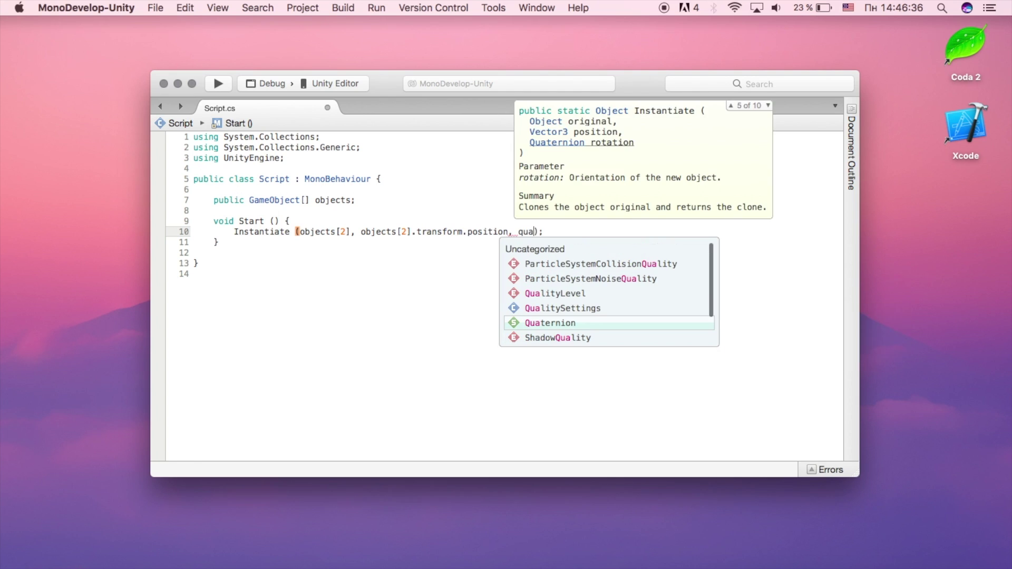
key(Return)
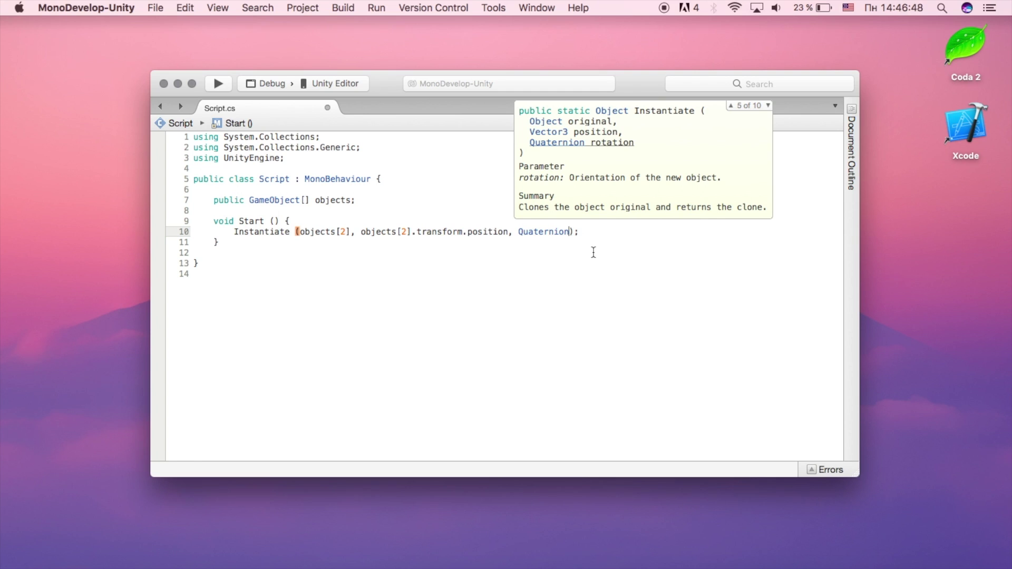
text(.)
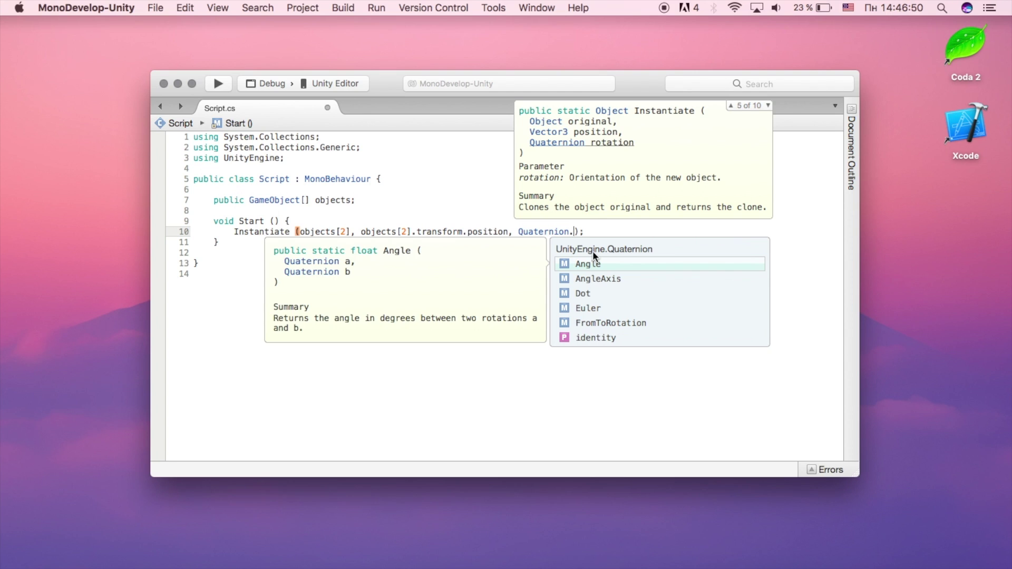
text(ide)
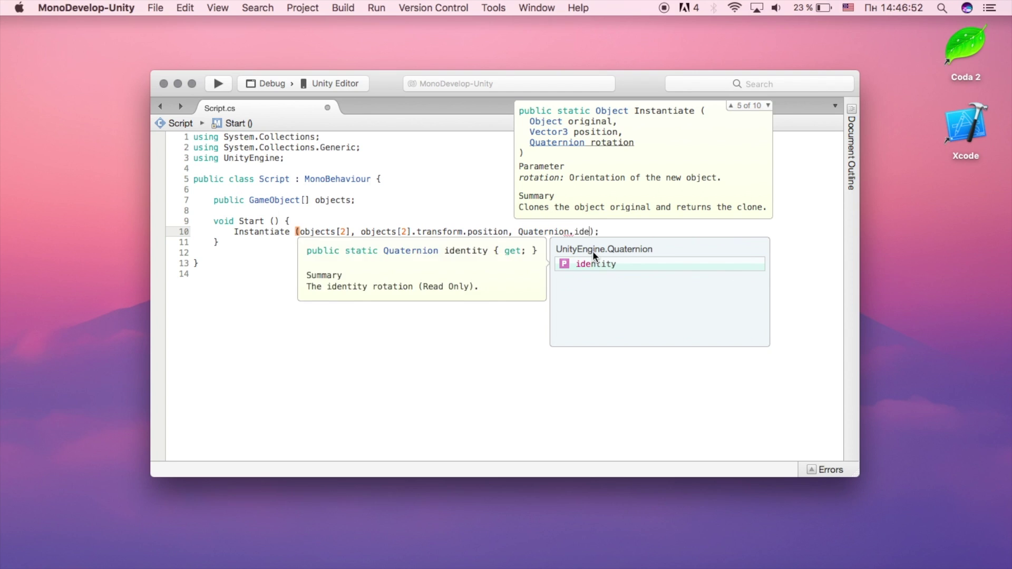
key(Return)
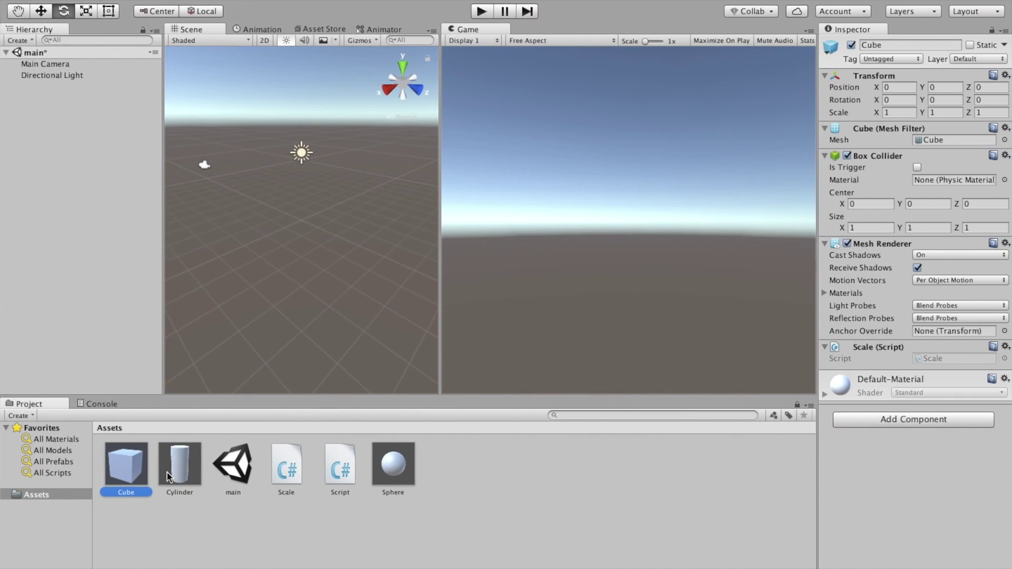
click(168, 474)
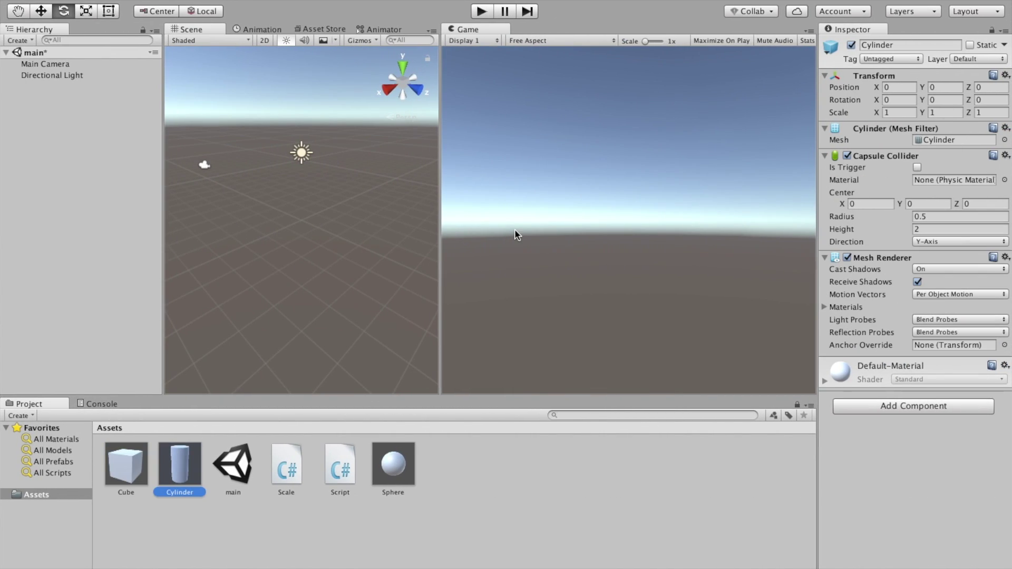
- Put the caret at the end of line 10 and save Script.cs via File > Save
key(ctrl+Left)
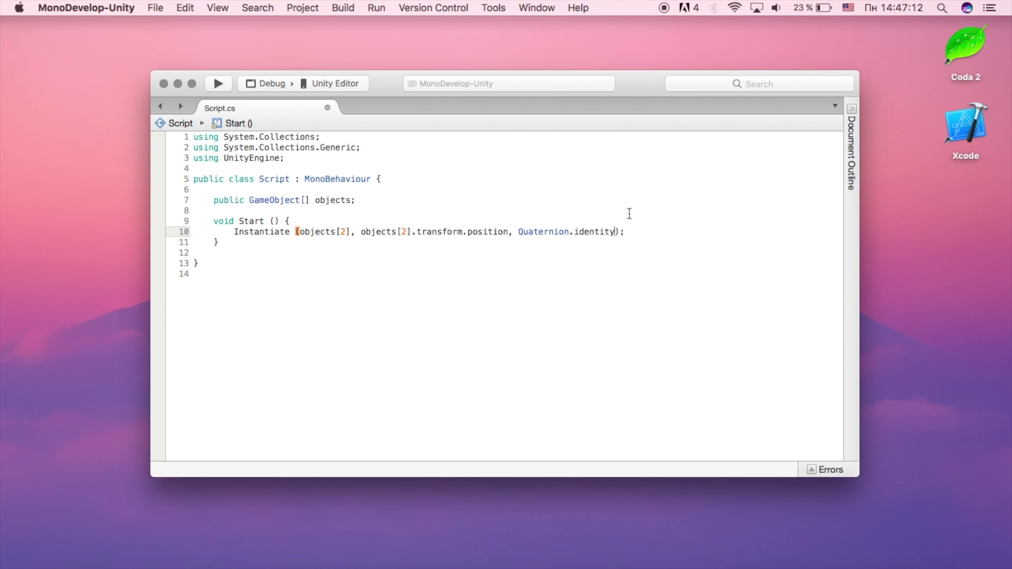
key(shift+alt+Left)
key(shift+alt+Left)
key(shift+alt+Left)
key(shift+Right)
key(shift+Right)
key(shift+Right)
key(shift+Right)
key(shift+Right)
key(shift+Right)
key(shift+Right)
key(shift+Right)
key(shift+Right)
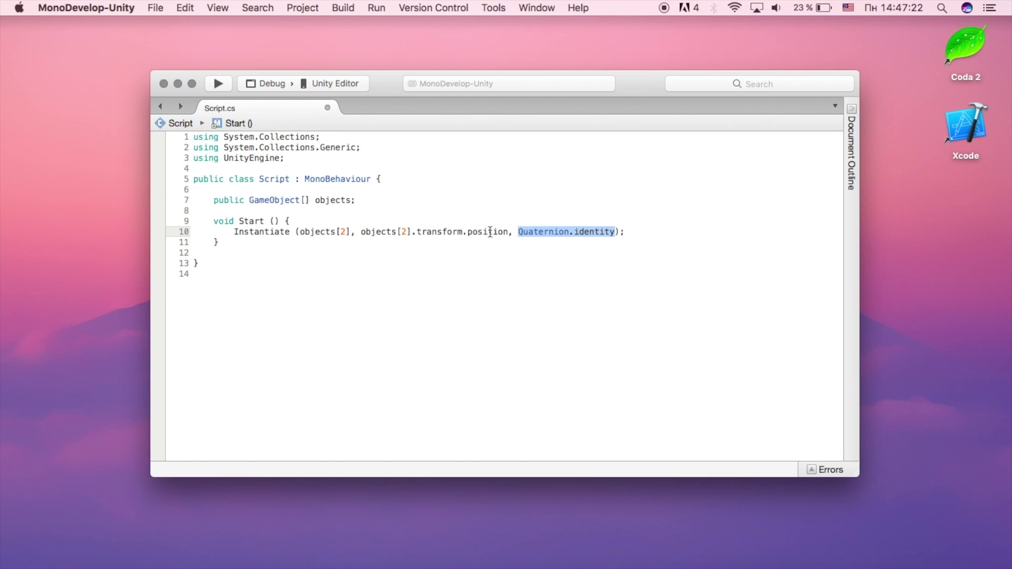
click(583, 232)
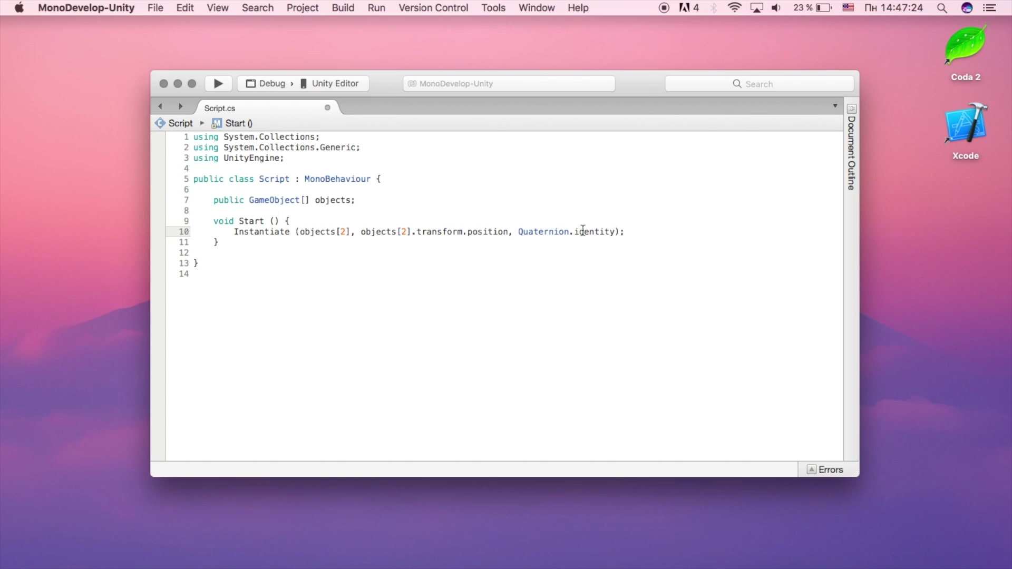
click(641, 233)
click(154, 8)
click(204, 59)
key(super+Tab)
- On Directional Light, collapse the Light component and expand the Script's Objects array
click(53, 74)
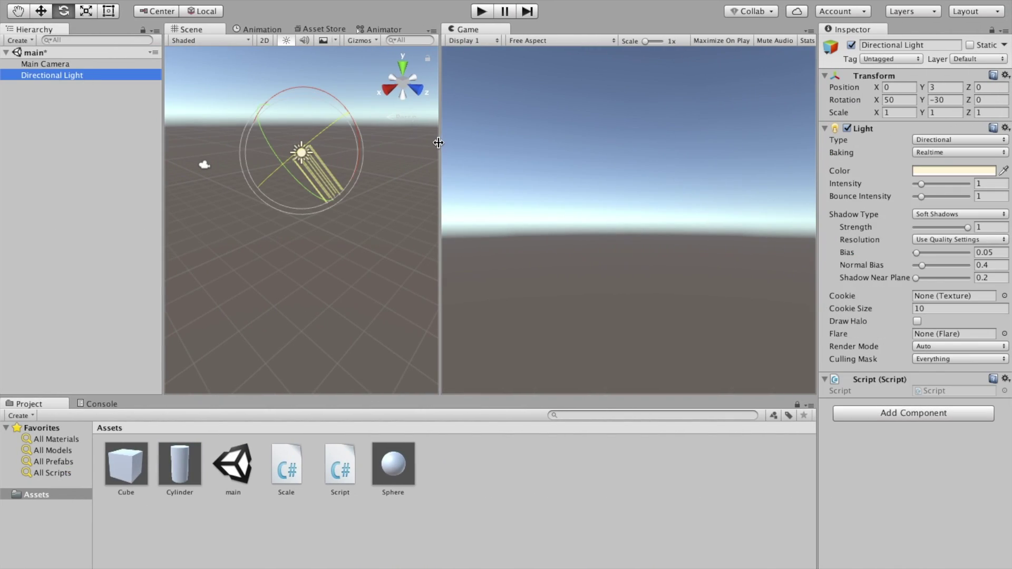
click(835, 132)
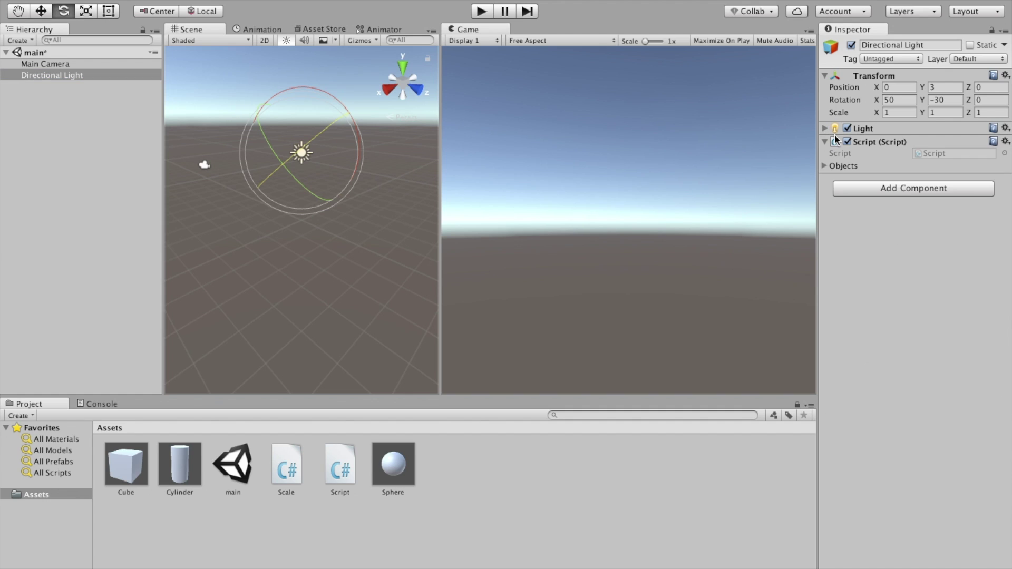
click(843, 165)
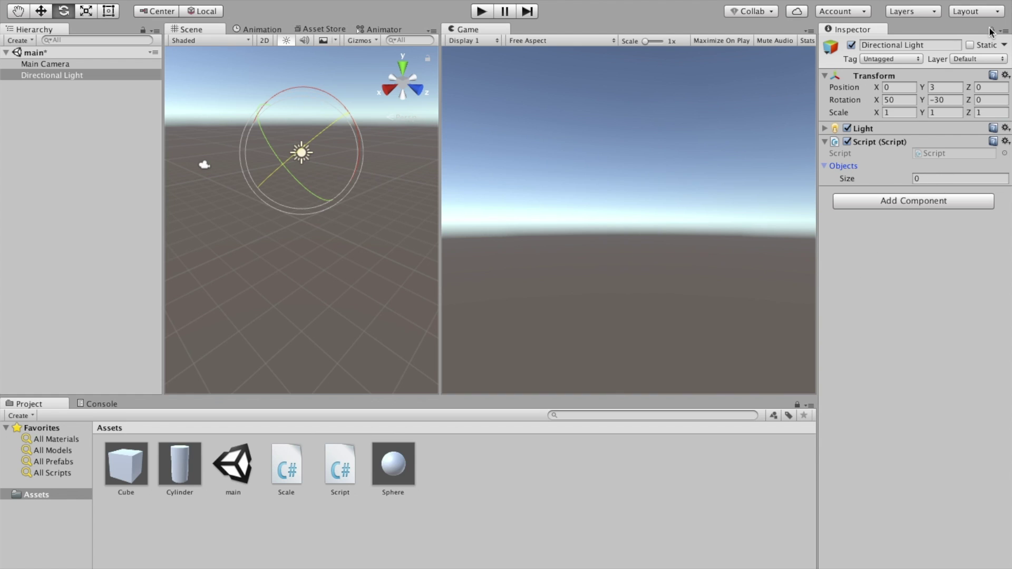
- Drag the Cylinder, Cube and Sphere prefabs together onto the Objects array
click(179, 463)
shift+click(130, 471)
super+click(386, 469)
drag(385, 469, 852, 168)
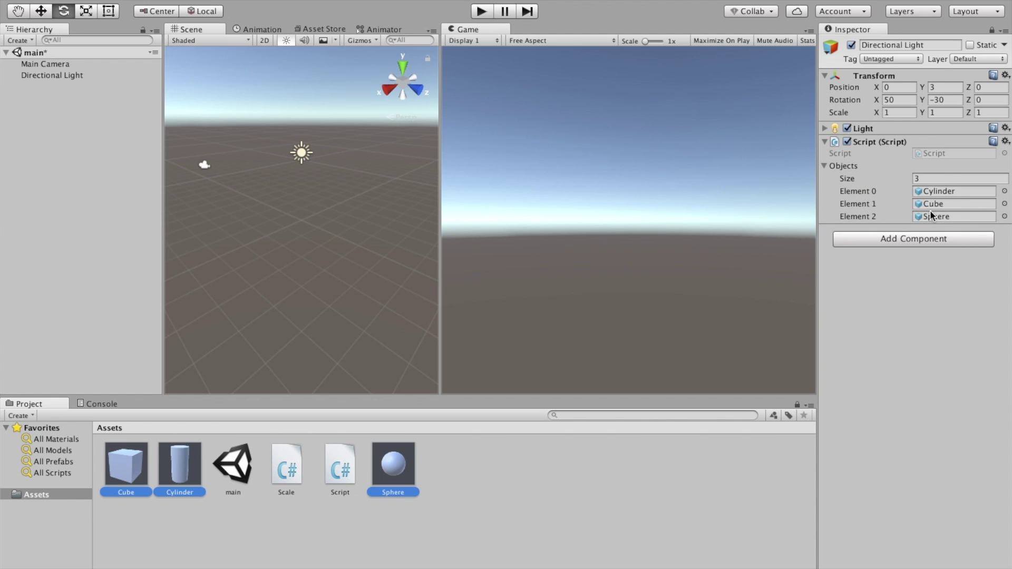
click(77, 75)
click(991, 31)
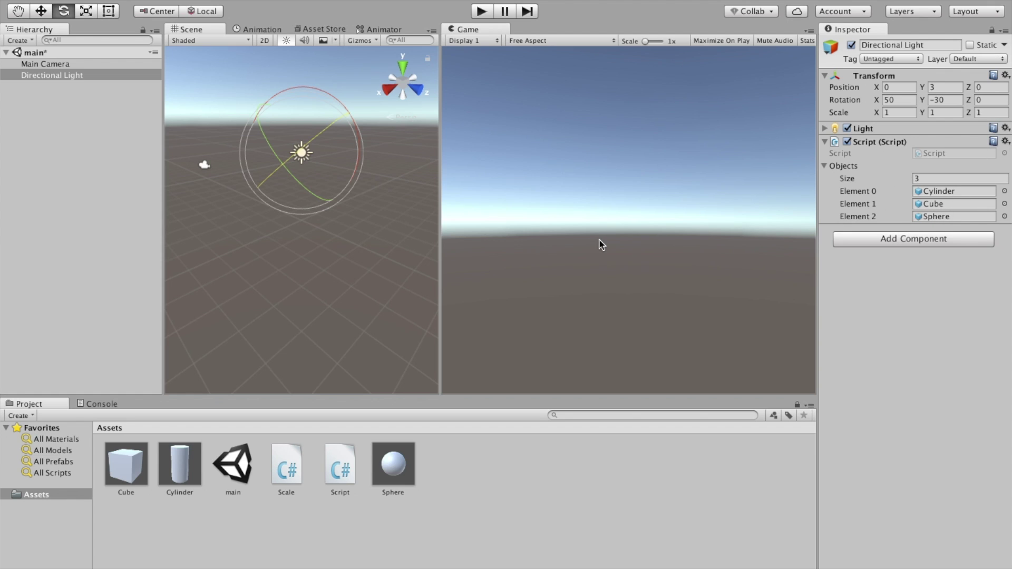
- Run the scene, then change the Instantiate index from objects[2] to objects[1]
key(ctrl+p)
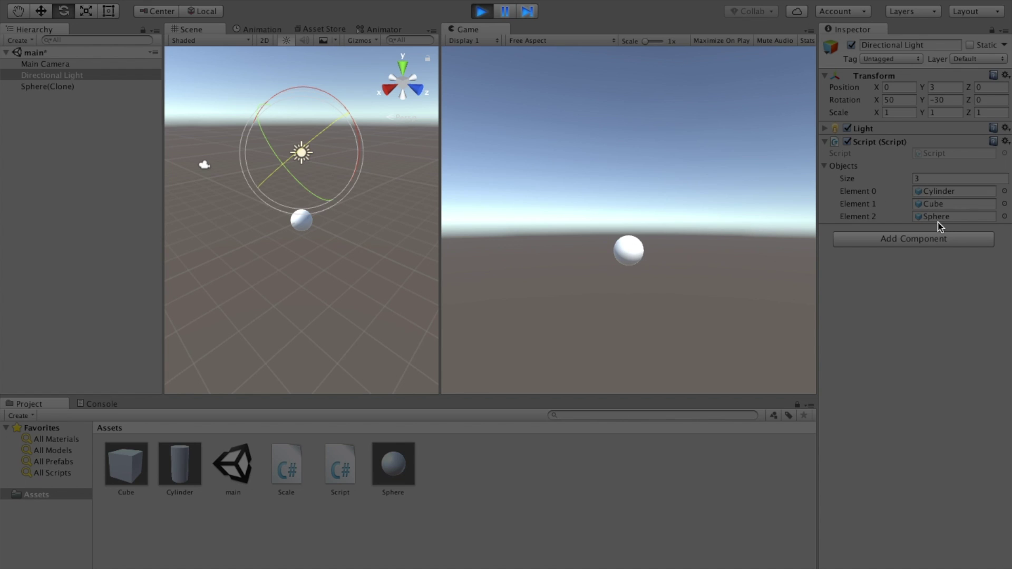
key(super+Tab)
click(347, 230)
key(BackSpace)
text(1)
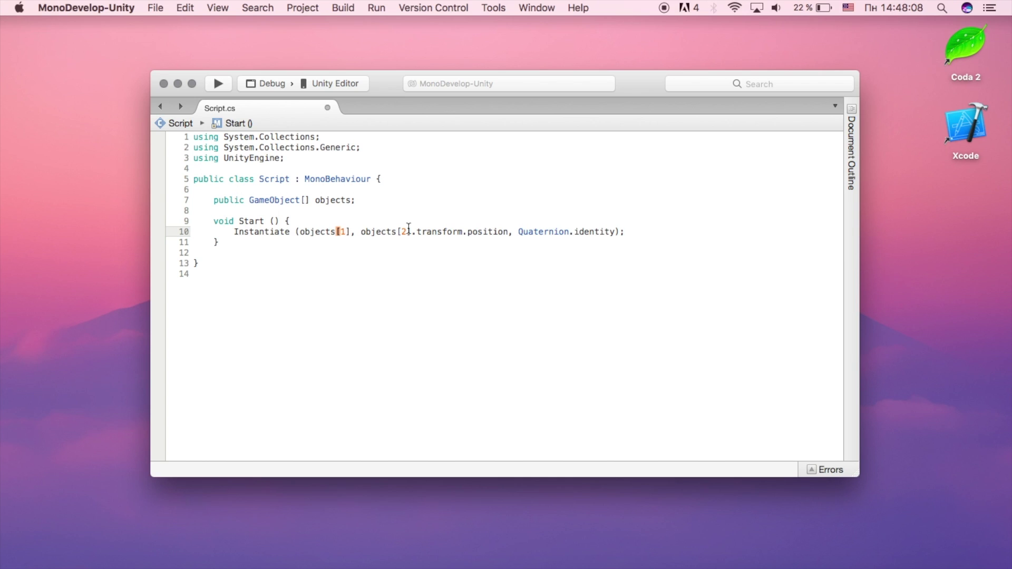
- Restart play mode and save the edited script from the File menu
key(super+Tab)
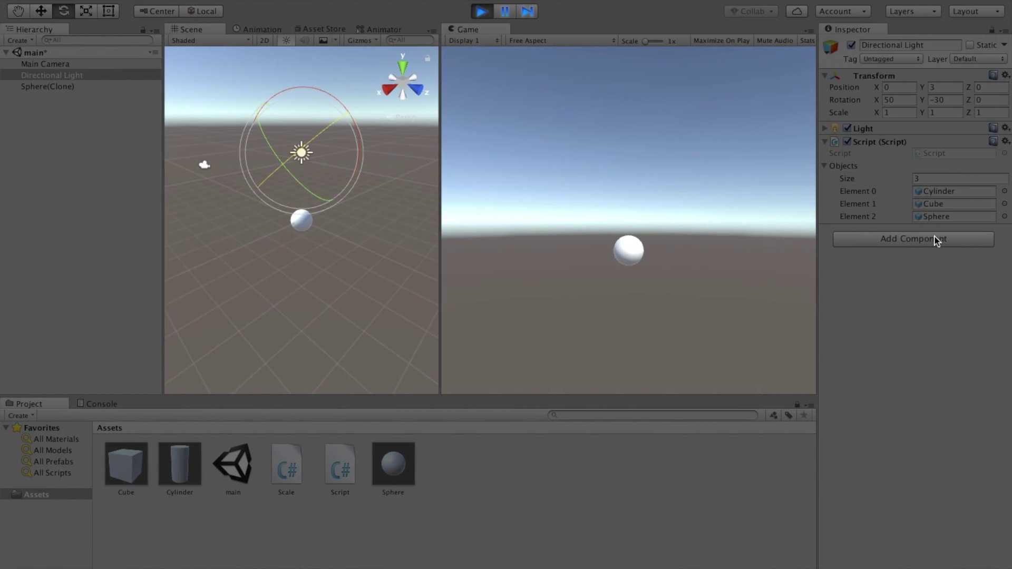
key(super+p)
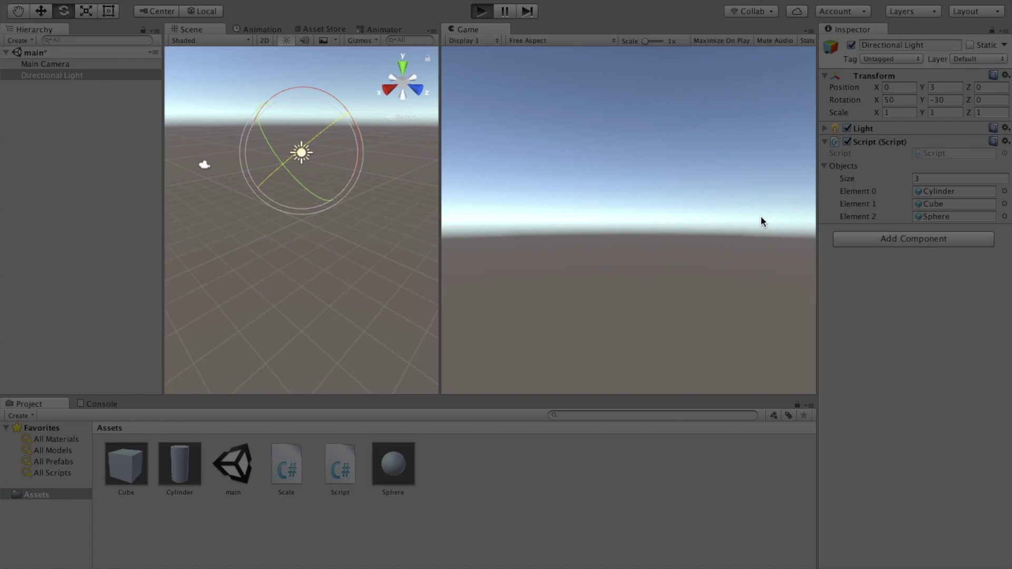
key(super+p)
key(super+Tab)
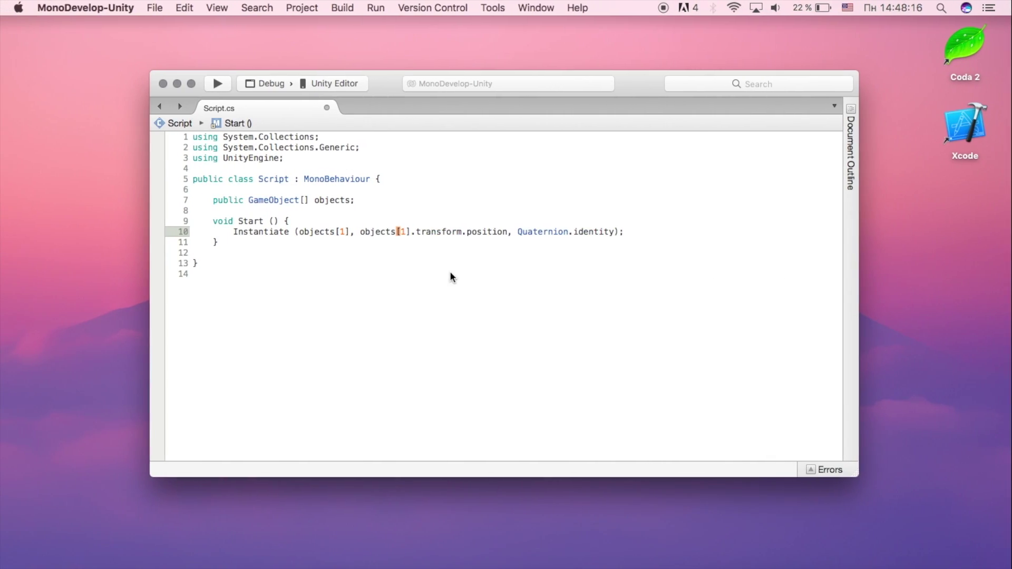
click(153, 8)
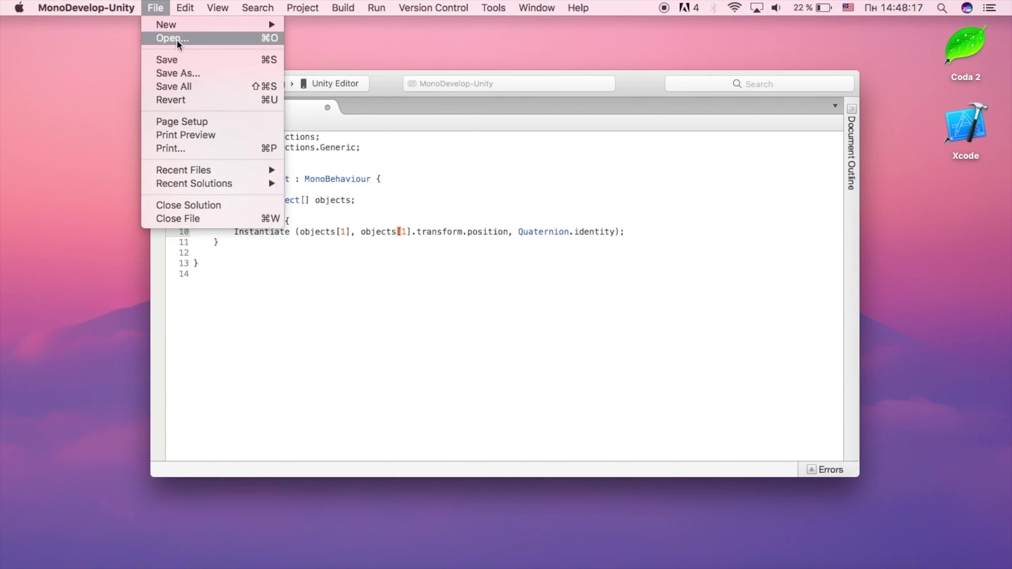
click(201, 61)
key(super+Tab)
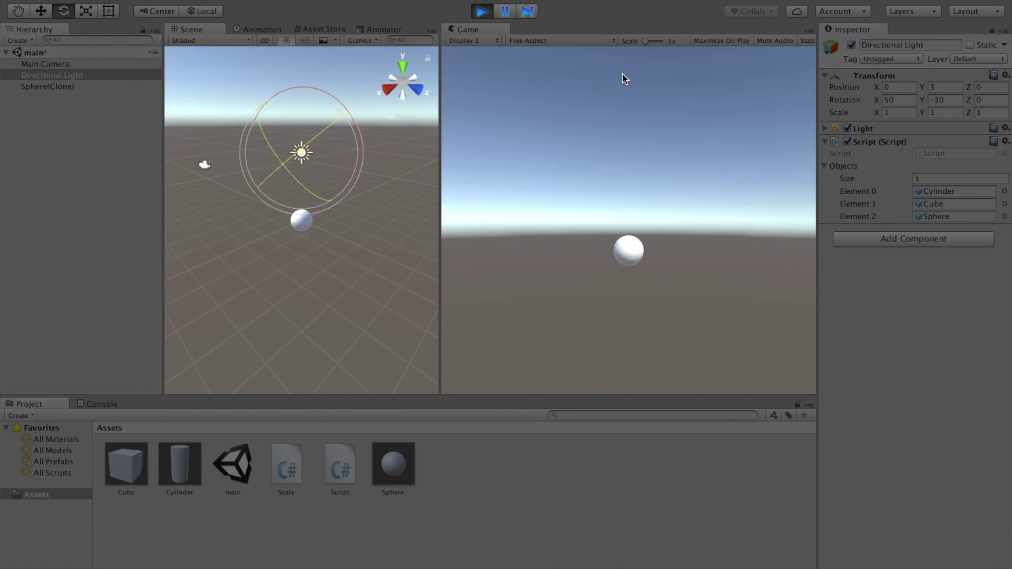
- Play again, click the spawned cube twice to shrink it, then stop play mode
key(super+p)
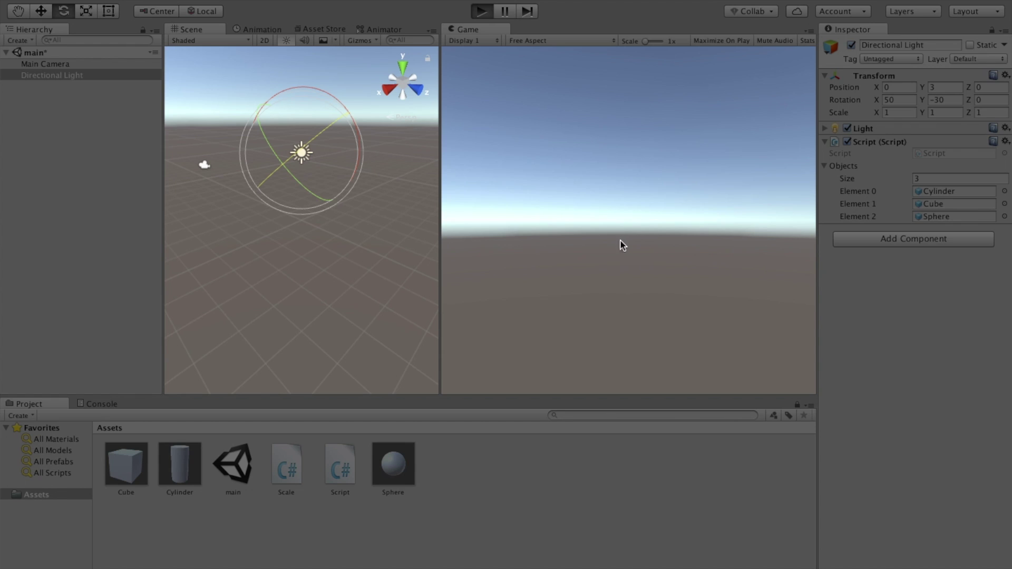
key(super+p)
click(138, 467)
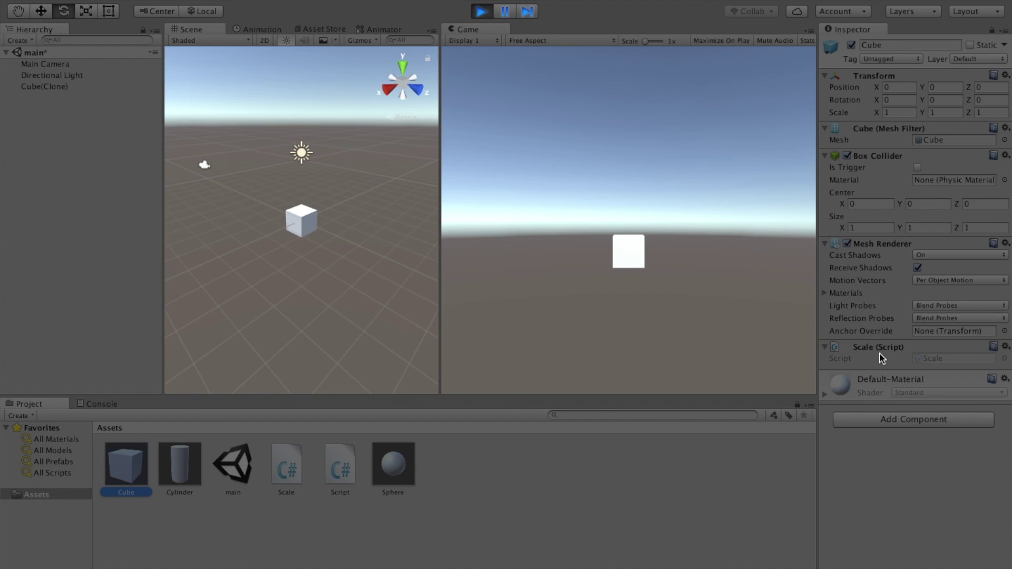
click(631, 252)
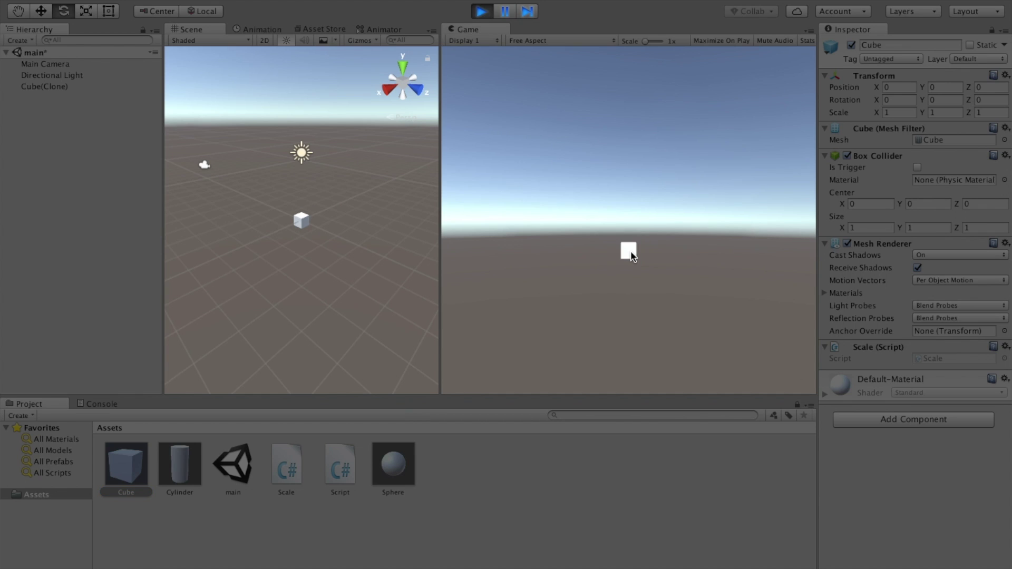
click(631, 252)
key(super+p)
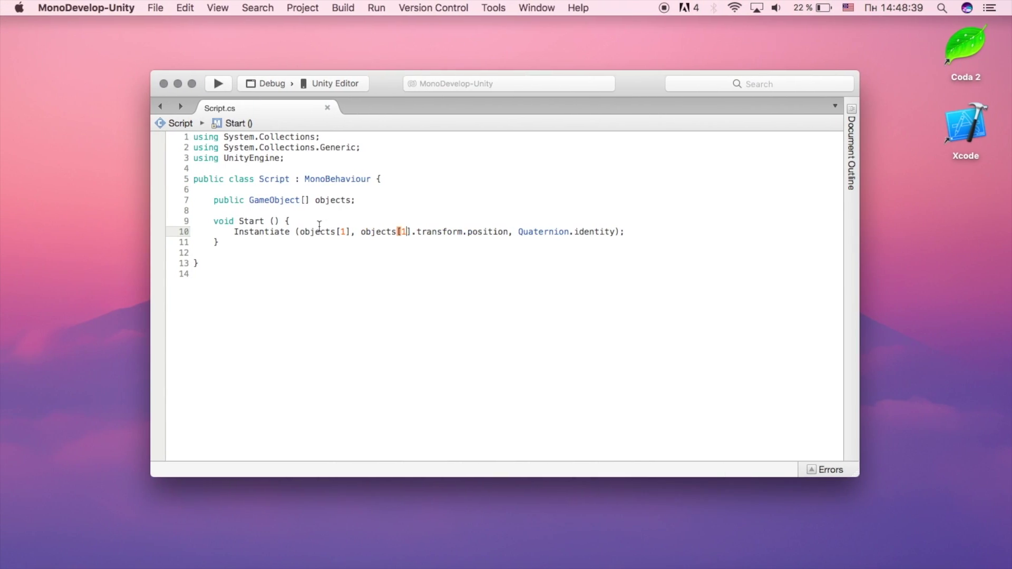
- Add a line in Start declaring int rand = Random.Range with 0 as its first argument
click(320, 223)
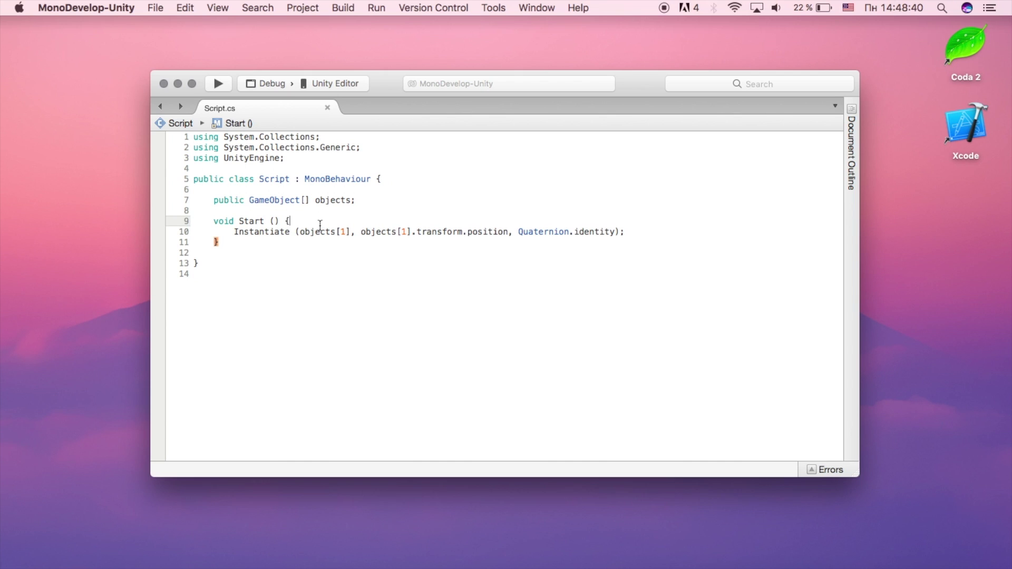
key(Return)
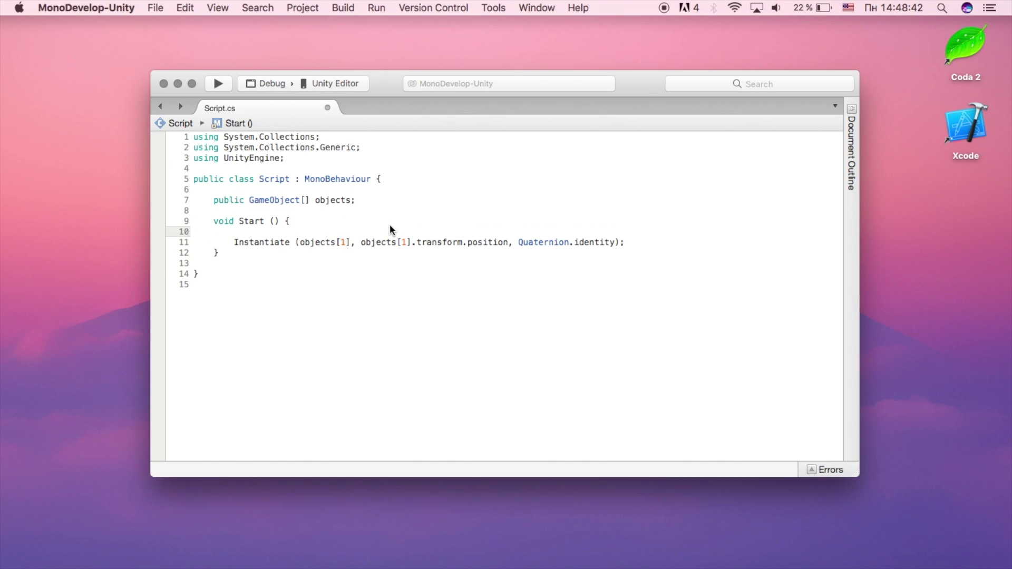
text(itar)
key(BackSpace)
key(BackSpace)
key(BackSpace)
text(nt )
text(rand)
text( = ran)
key(Return)
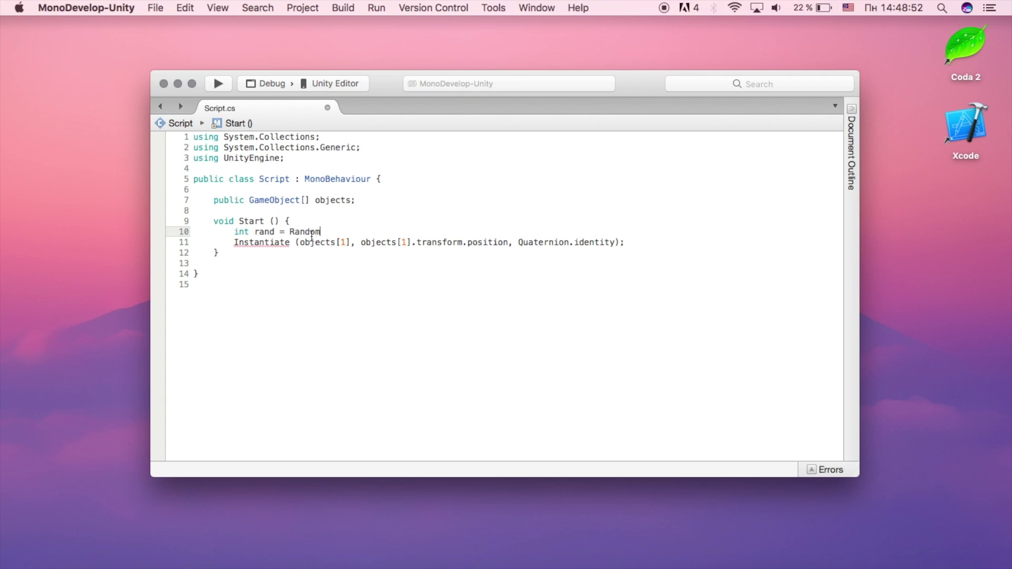
text(.R)
key(Return)
text(())
text(;)
click(362, 231)
text(0,)
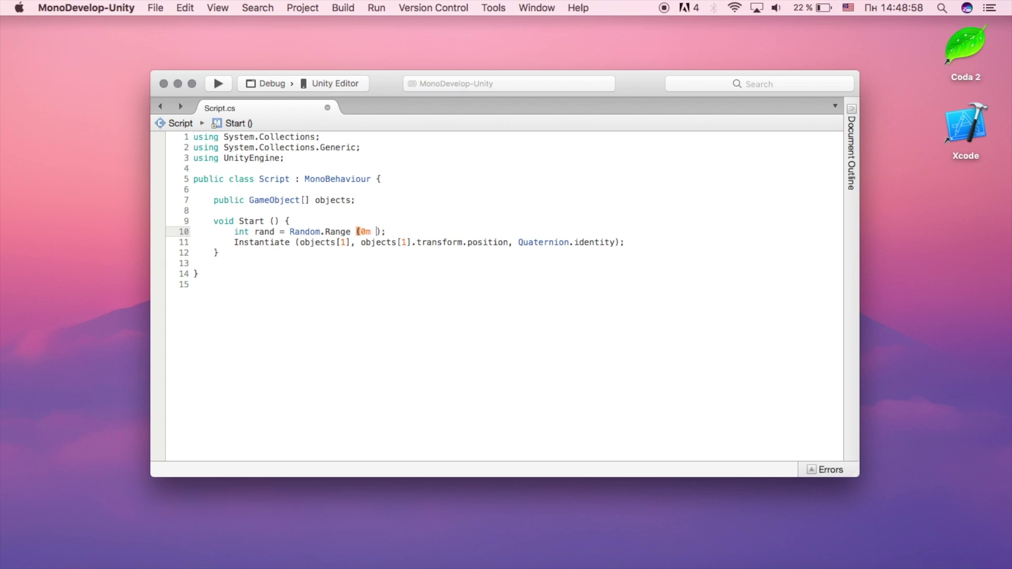
- Finish the Range arguments as objects.Length - 1
double_click(308, 242)
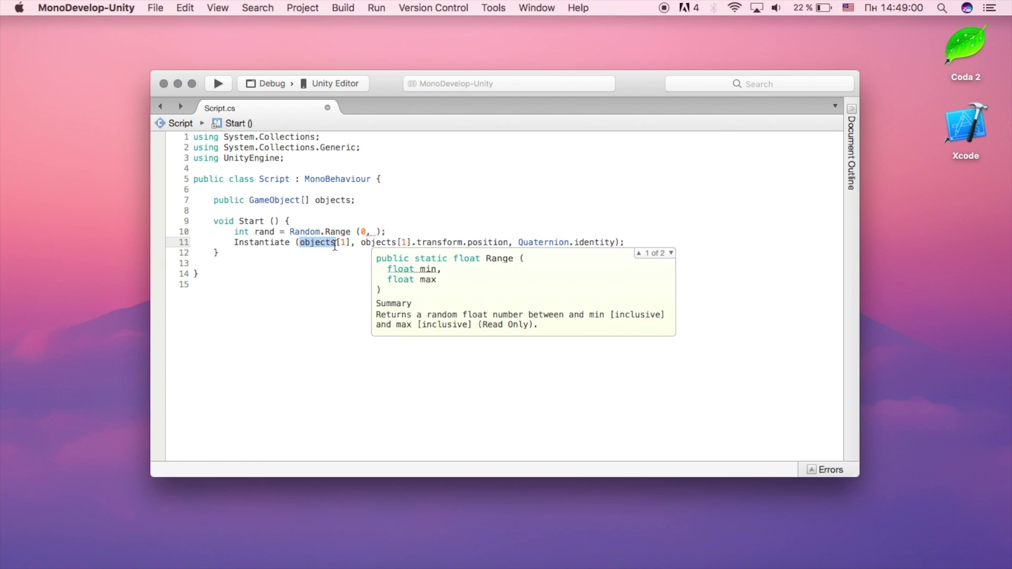
click(374, 231)
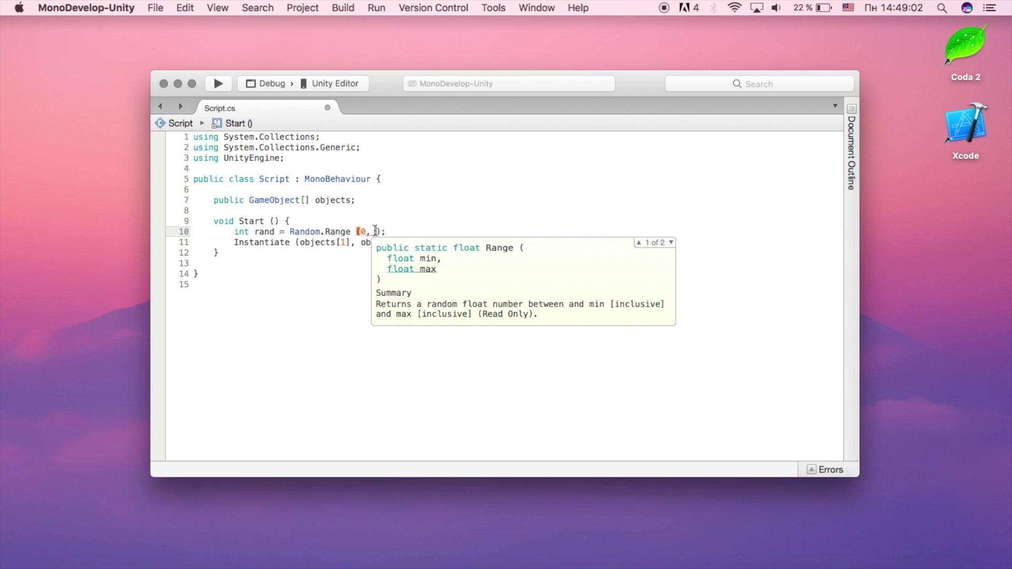
text(ob)
key(Down)
key(Up)
text(jects,)
key(BackSpace)
text(.Length)
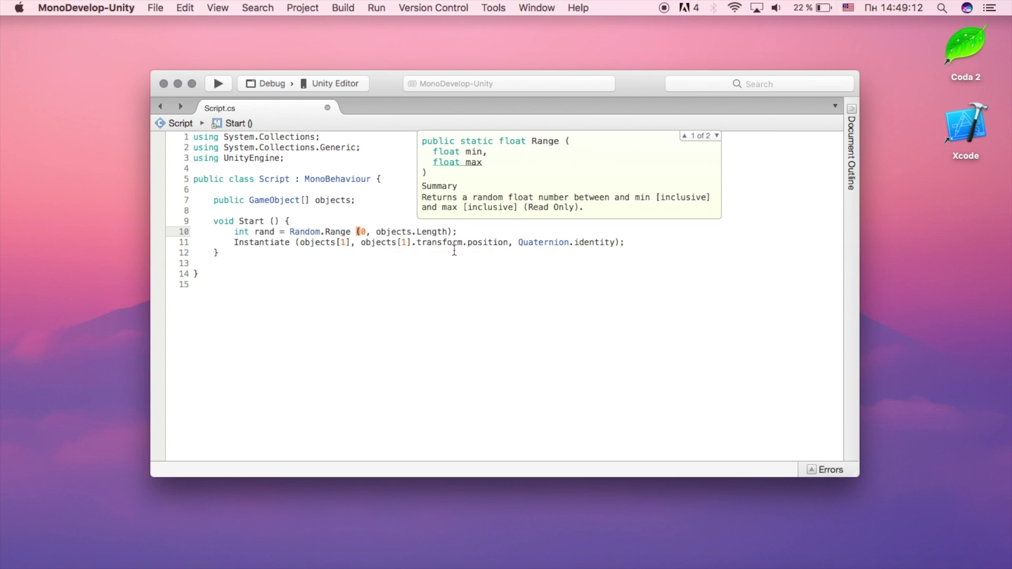
text(- 1)
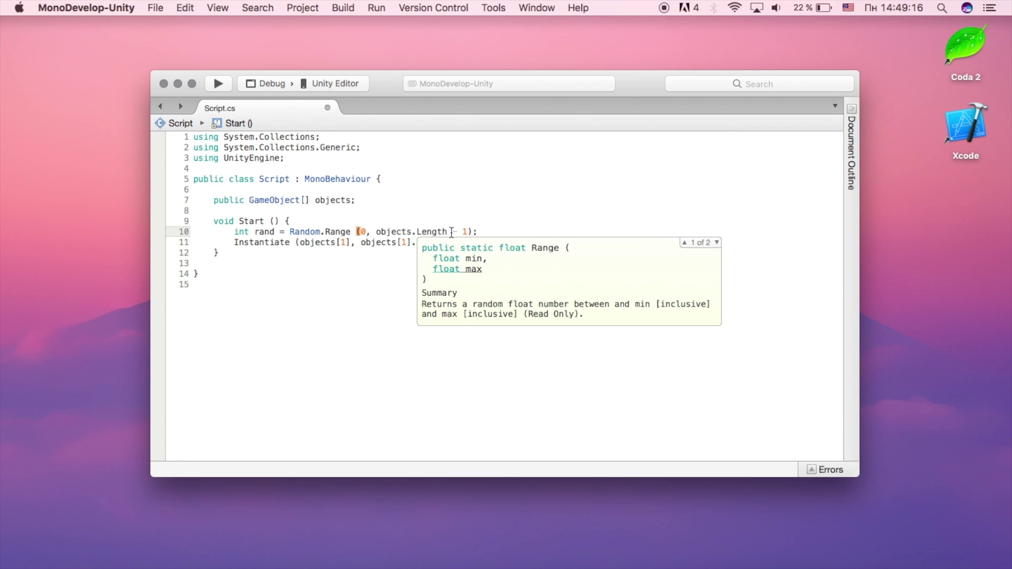
mouse_move(445, 232)
- Replace both hard-coded objects[1] indices in the Instantiate line with objects[rand]
double_click(263, 233)
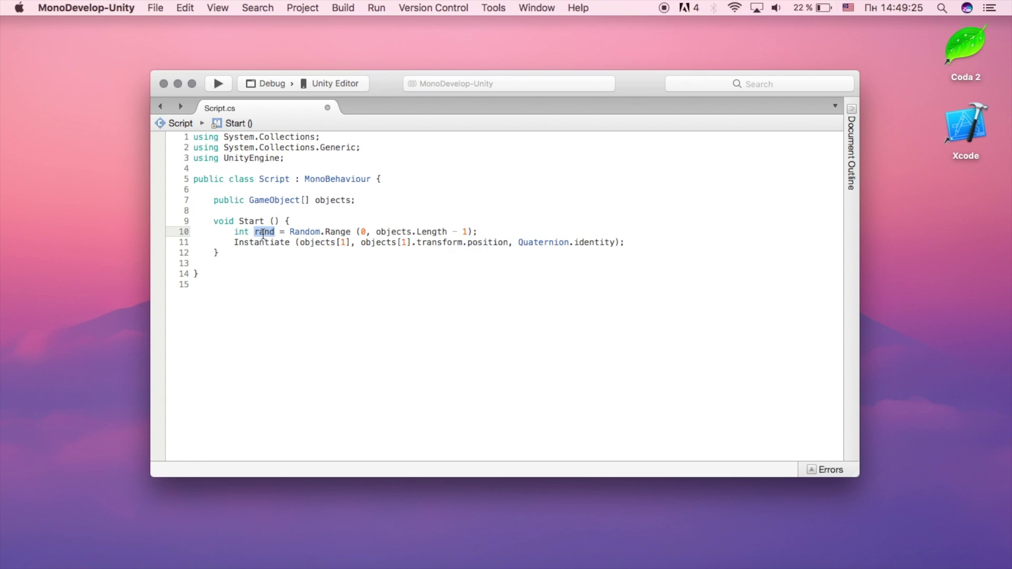
click(346, 242)
key(BackSpace)
text(rand)
click(423, 242)
key(BackSpace)
text(rand)
key(Escape)
key(Up)
key(Up)
key(Up)
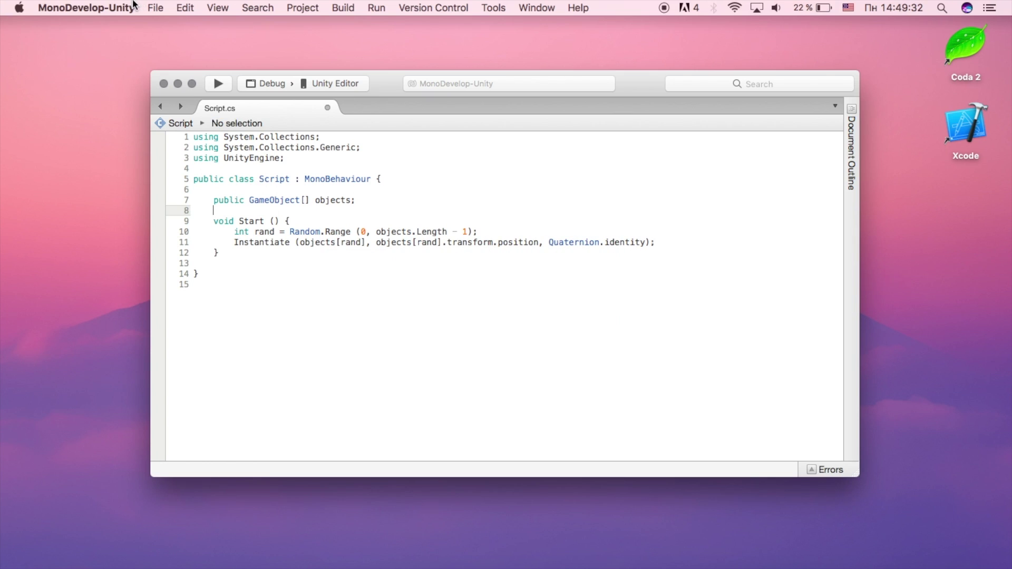
- Save the randomized Script.cs from the File menu
click(126, 7)
mouse_move(156, 7)
click(178, 62)
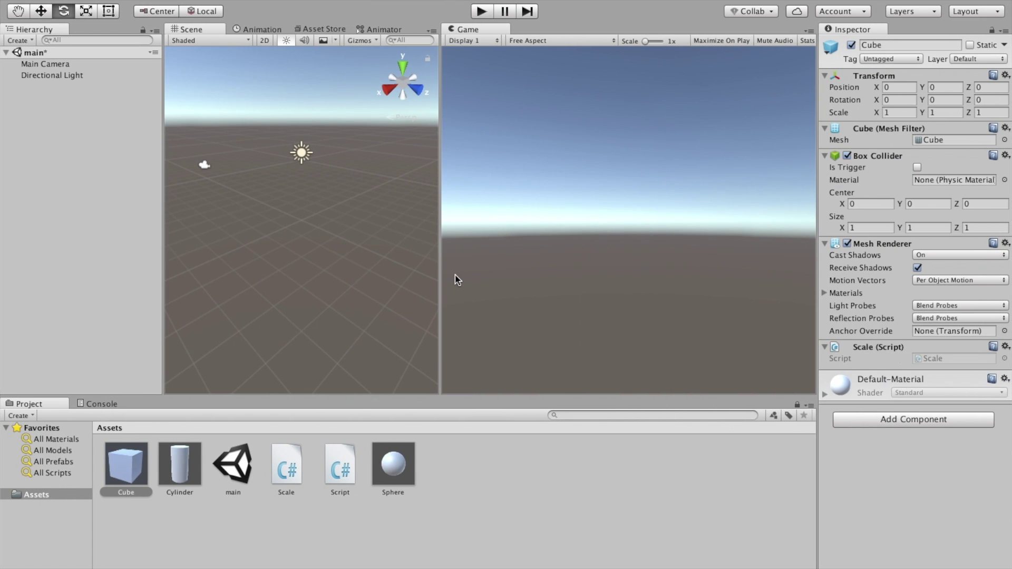
key(ctrl+p)
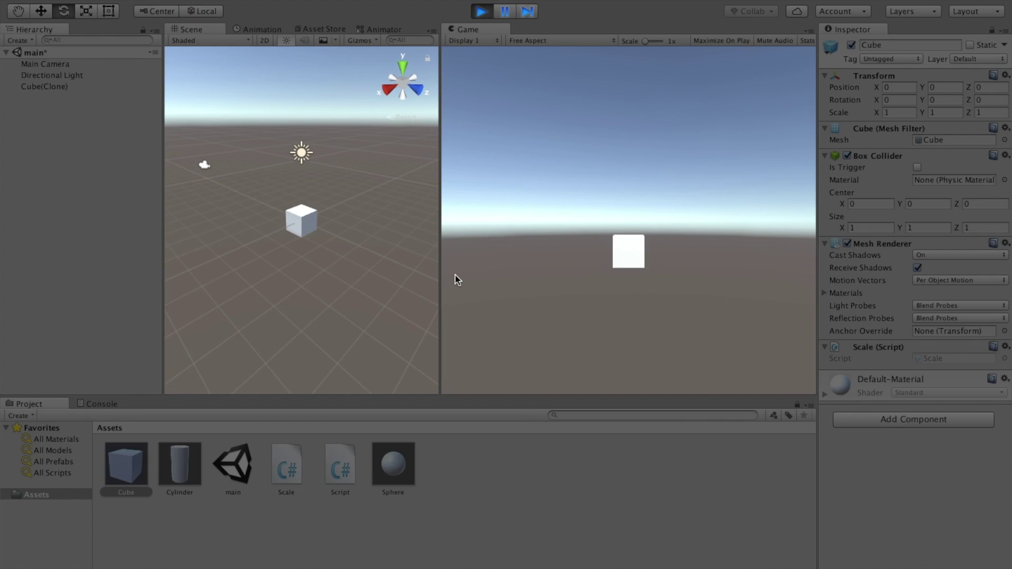
key(ctrl+p)
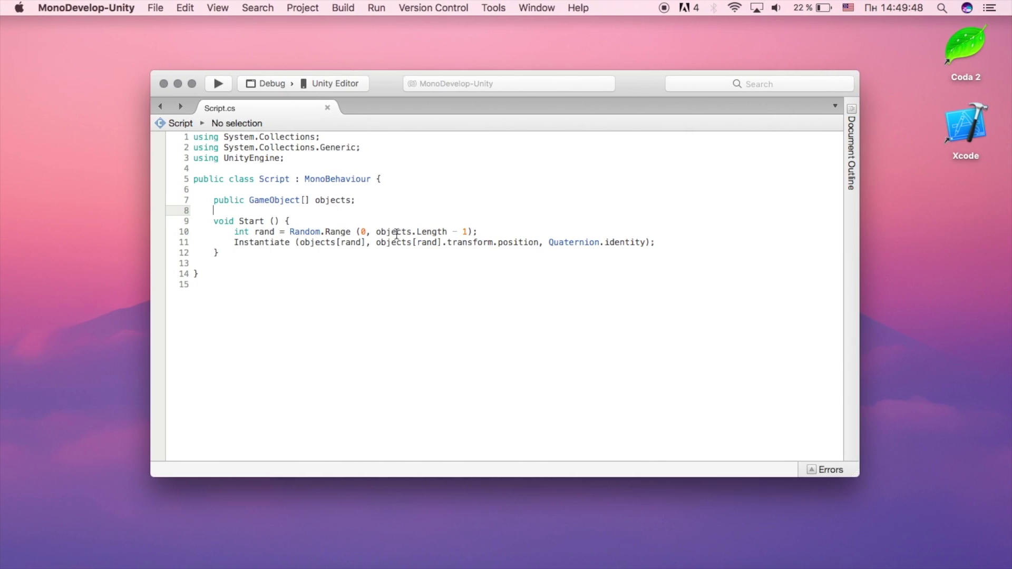
- Add 'for (int i = 0; i < objects.Length; i++)' before the Instantiate call and indent the call
click(500, 230)
key(Return)
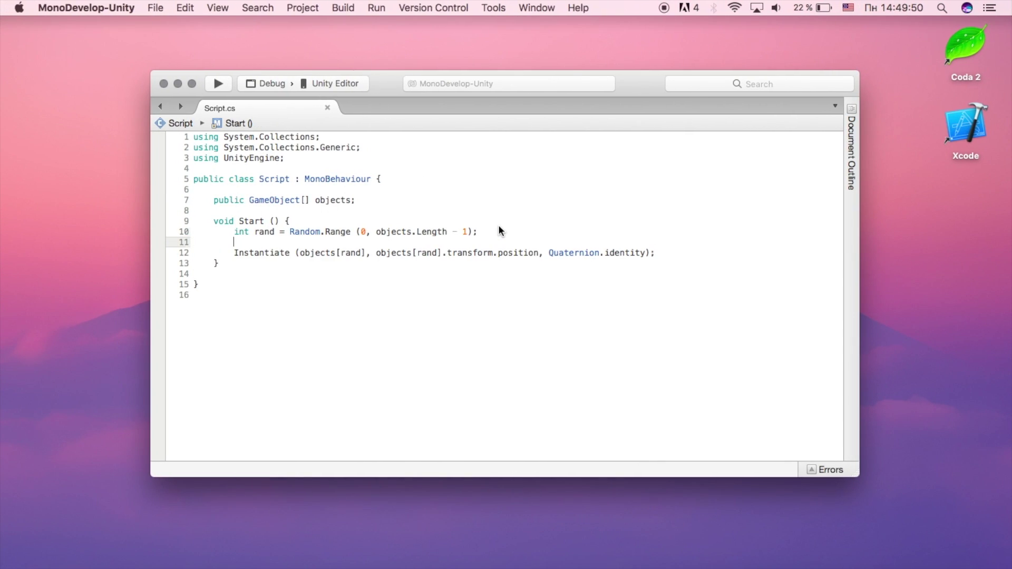
text(for ()int i = 0; )
text(i < )
text(objects.Length;)
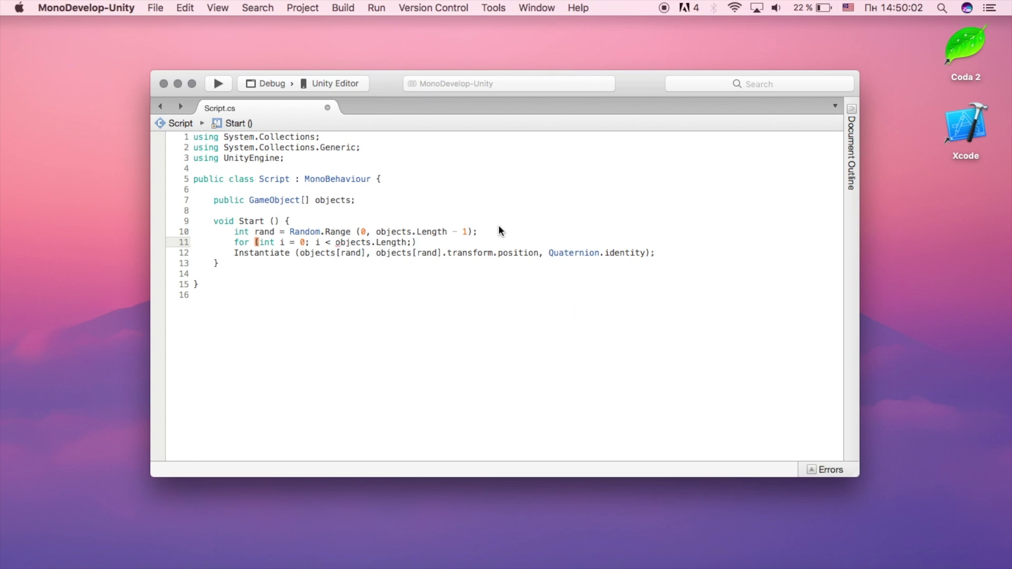
text(; i)
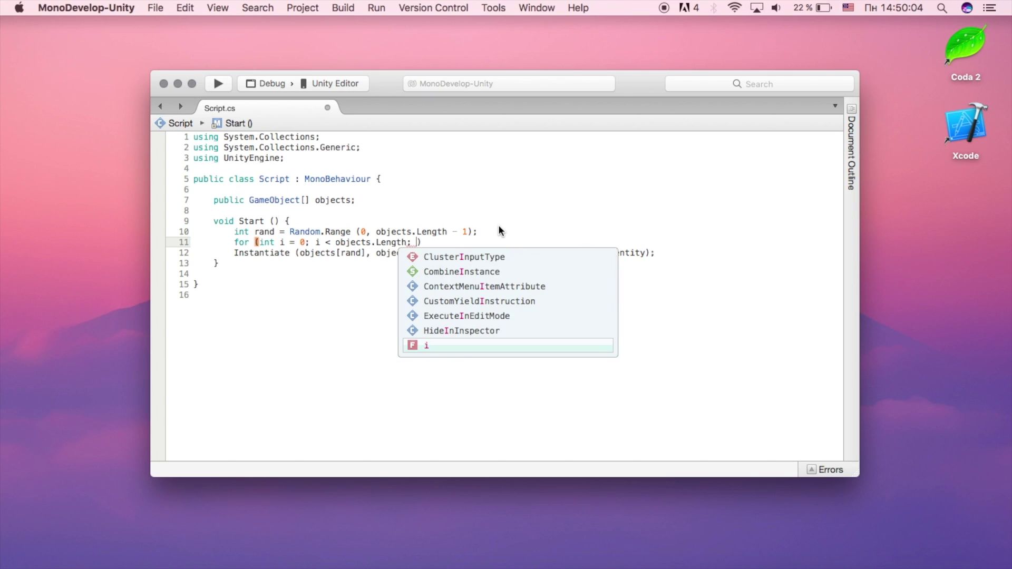
text(++)
key(Down)
key(Home)
key(Tab)
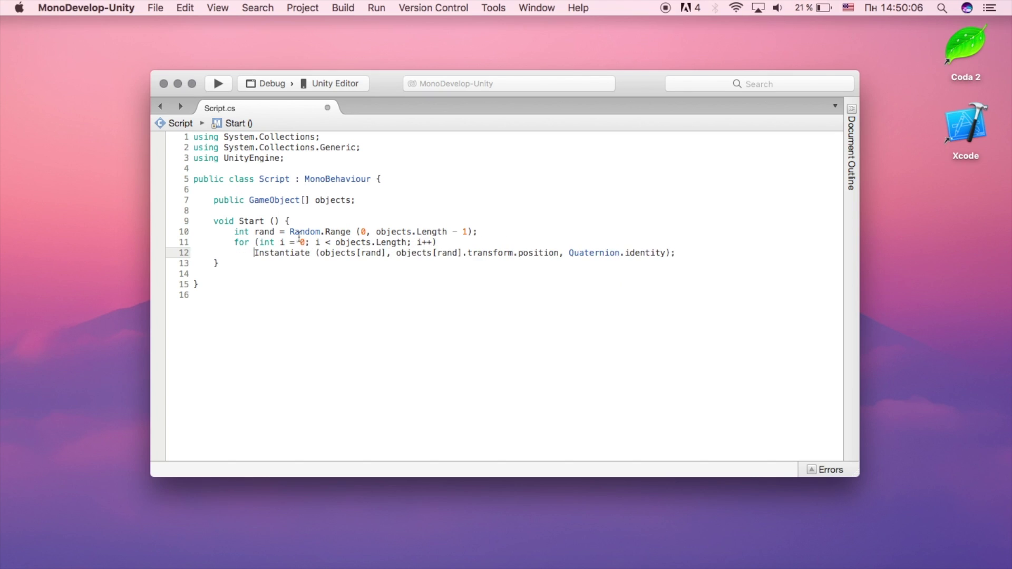
- Change both objects[rand] indices in the Instantiate call to objects[i]
double_click(366, 253)
text(i)
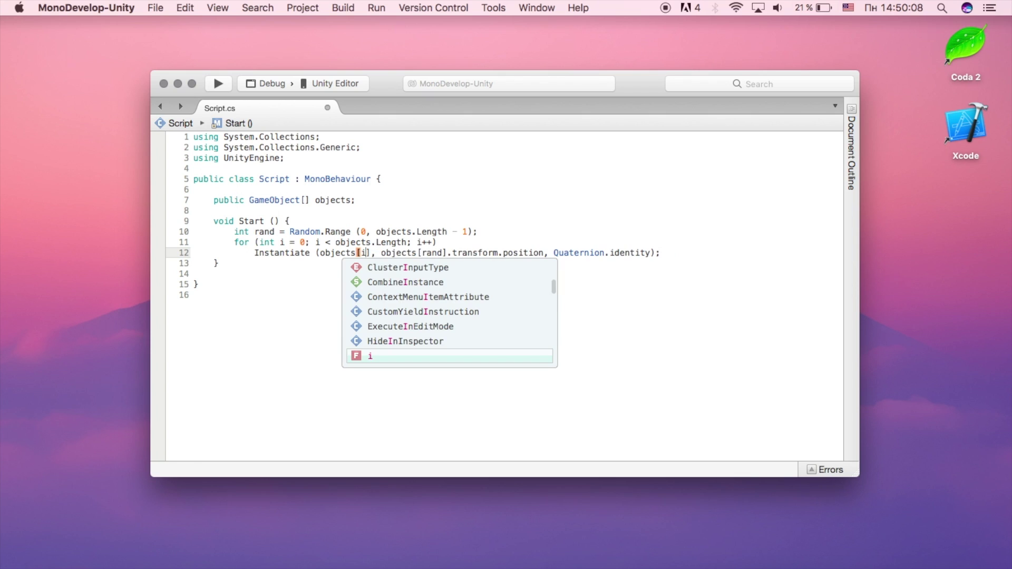
double_click(434, 253)
text(i)
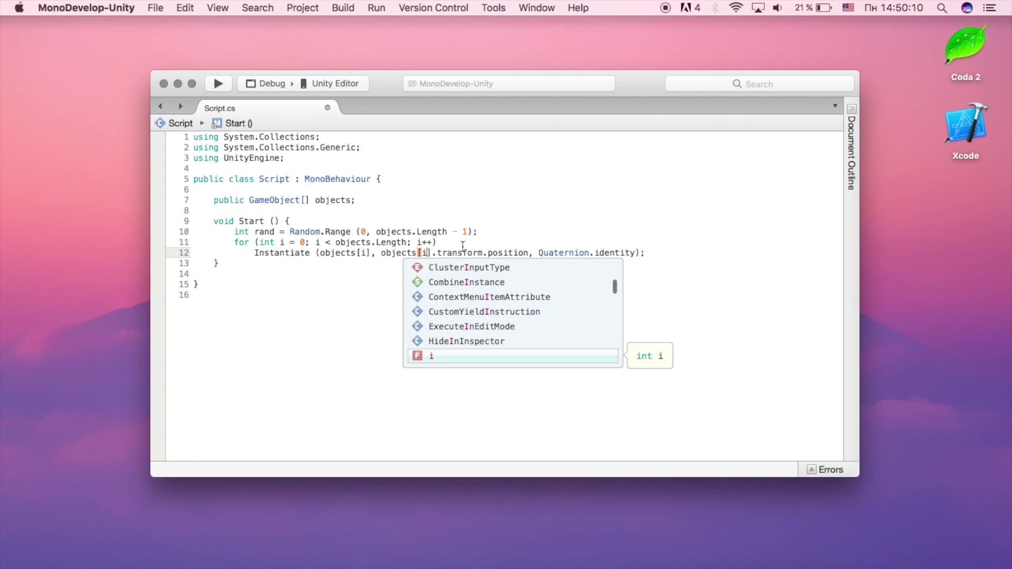
key(ctrl+space)
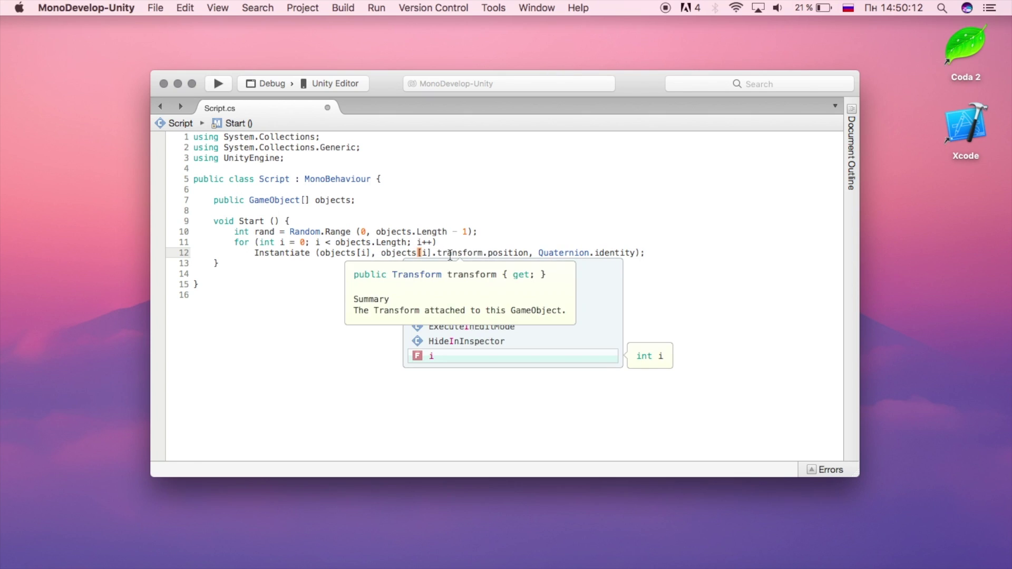
click(156, 8)
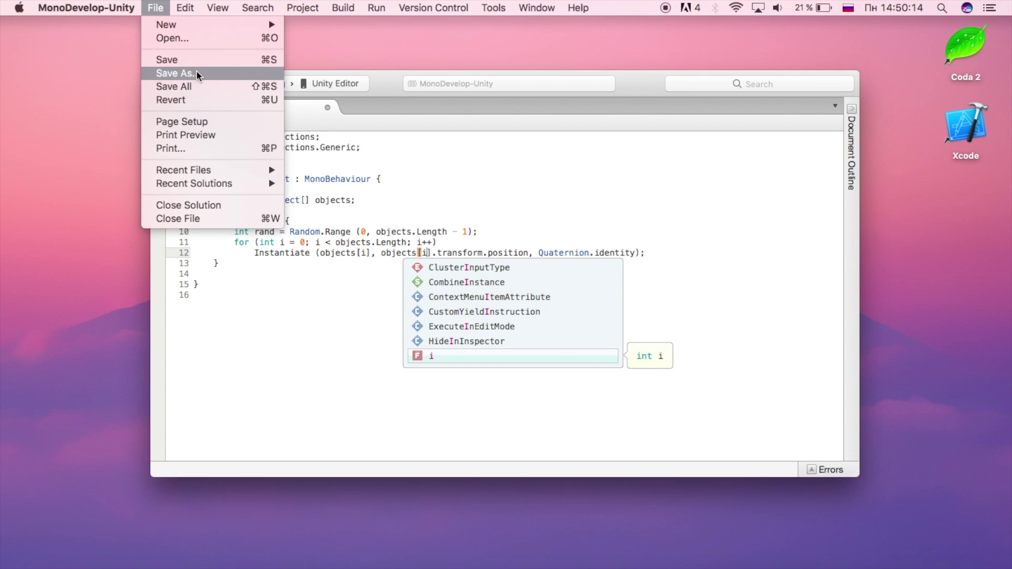
- Save the looping script, play the scene, and inspect the Cylinder, Cube and Sphere clones
click(198, 59)
click(488, 10)
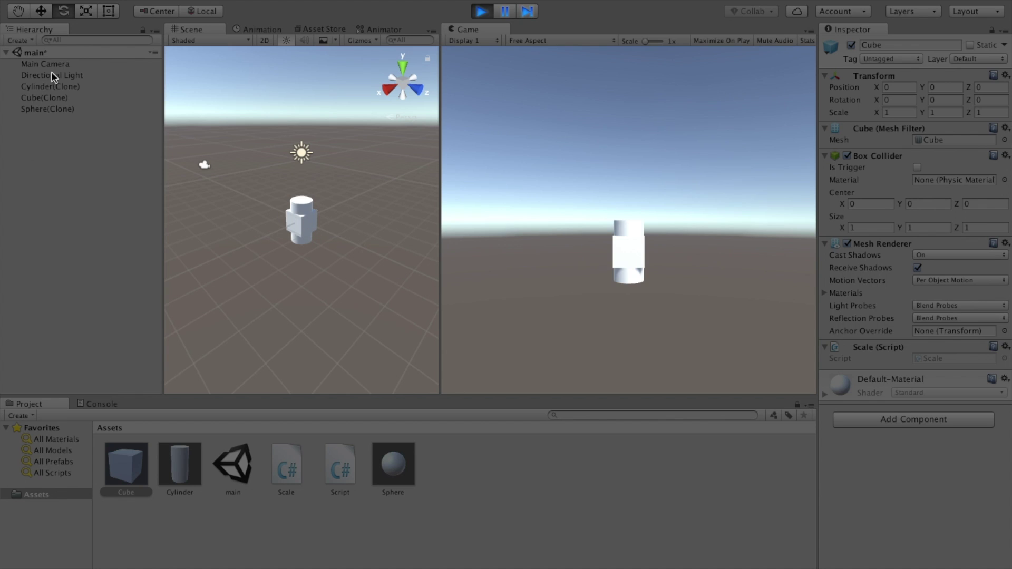
click(53, 90)
click(61, 99)
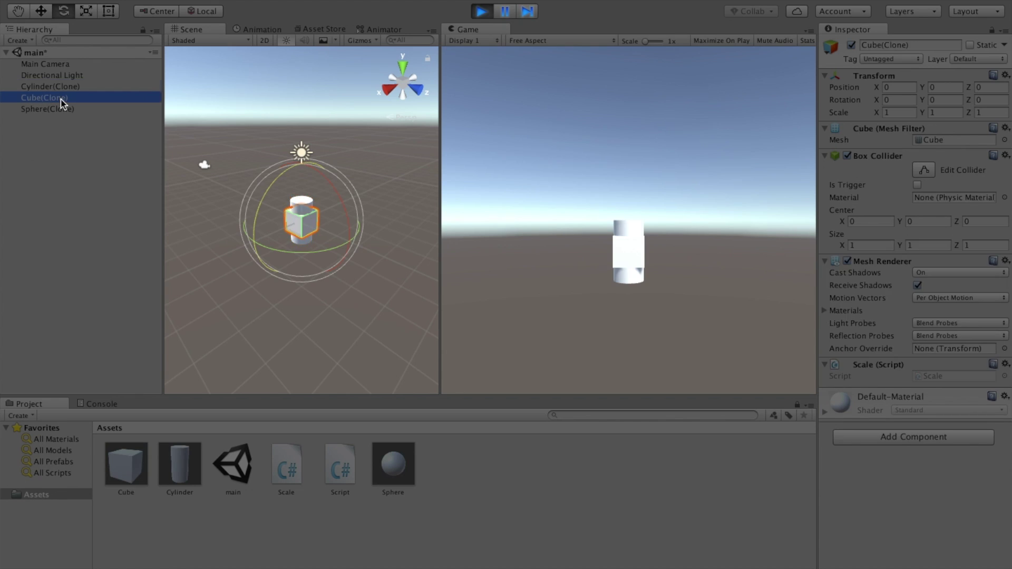
click(70, 110)
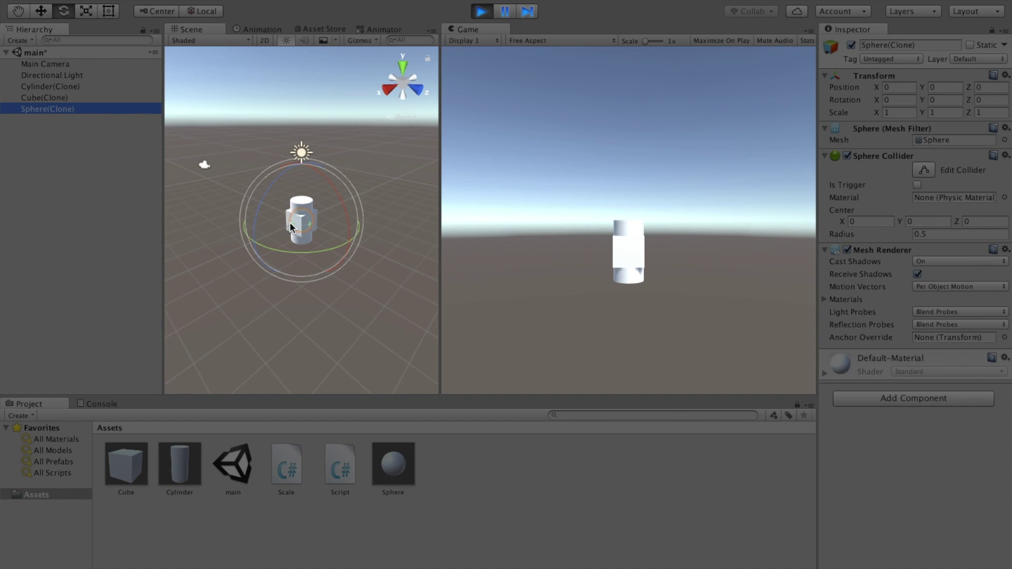
key(ctrl+Left)
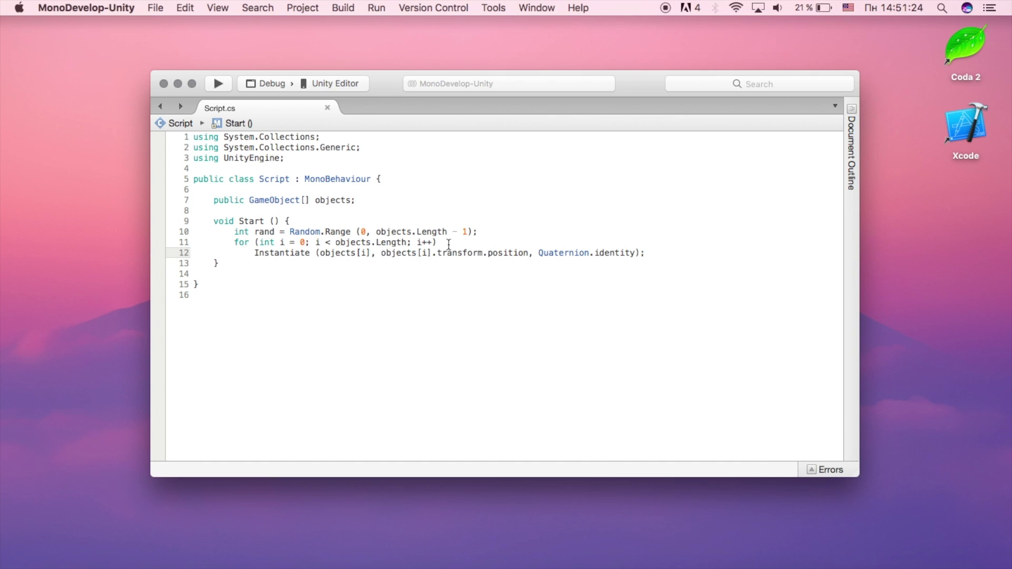
- Delete the for loop header and restore the Instantiate line's indentation
drag(448, 244, 230, 243)
key(BackSpace)
key(Down)
key(shift+Tab)
key(Up)
key(BackSpace)
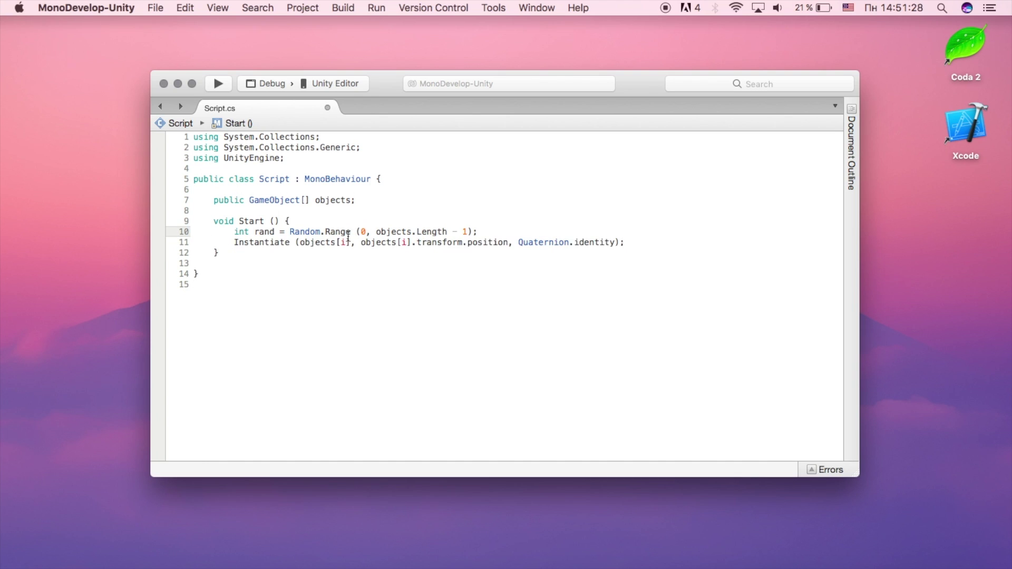
- Replace both objects[i] indices in the Instantiate call with rand
double_click(264, 232)
key(super+c)
double_click(345, 243)
key(super+v)
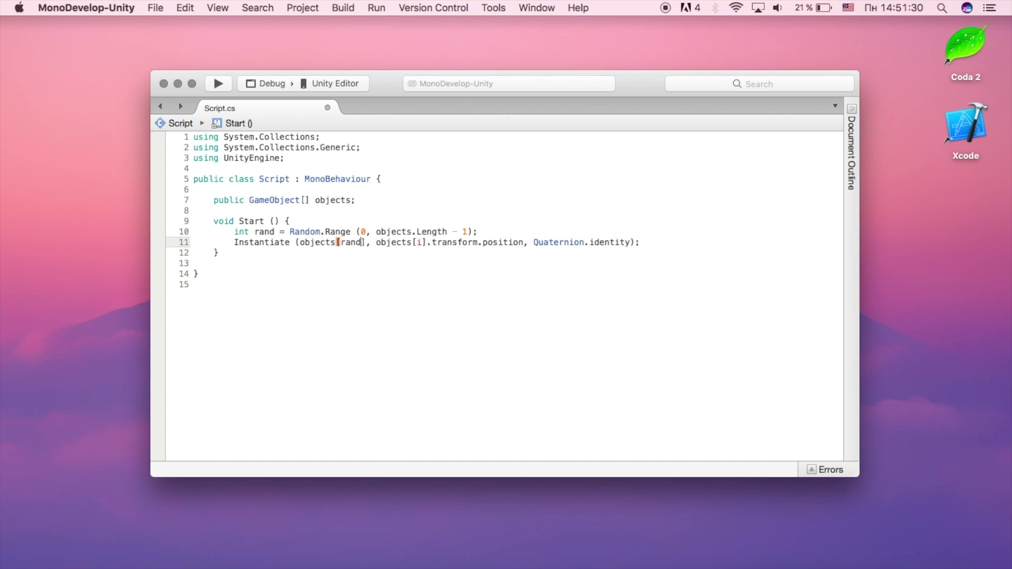
double_click(422, 242)
key(super+v)
- Start a new 'private gam inst_obj;' field declaration after the objects field
click(664, 251)
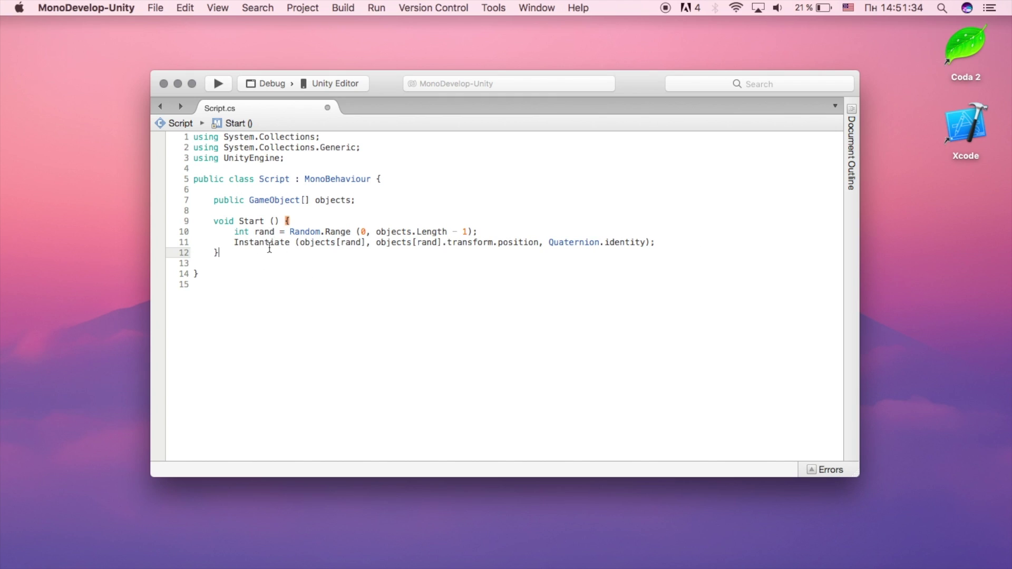
click(539, 233)
click(358, 200)
key(Return)
text(private )
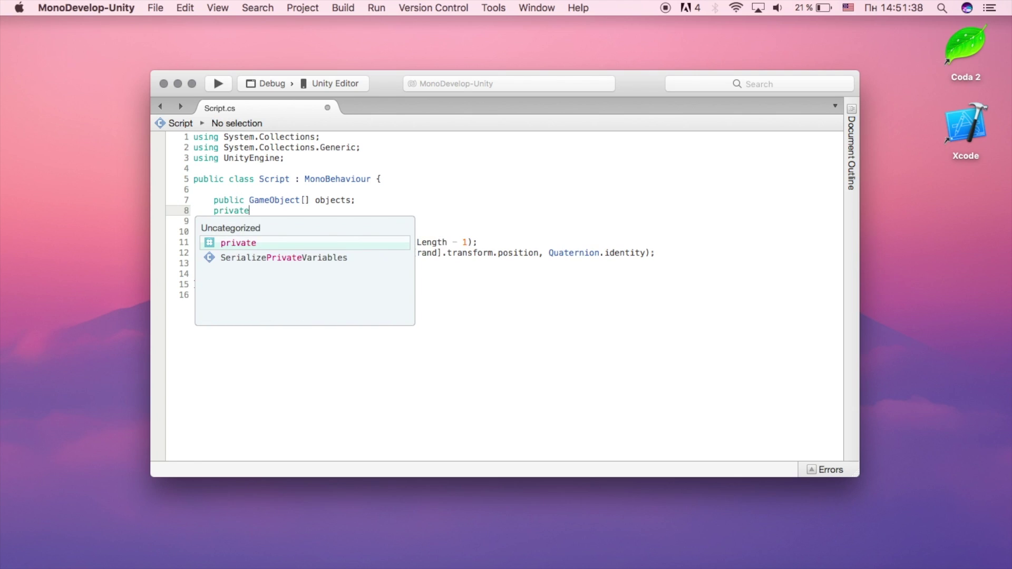
text(gam)
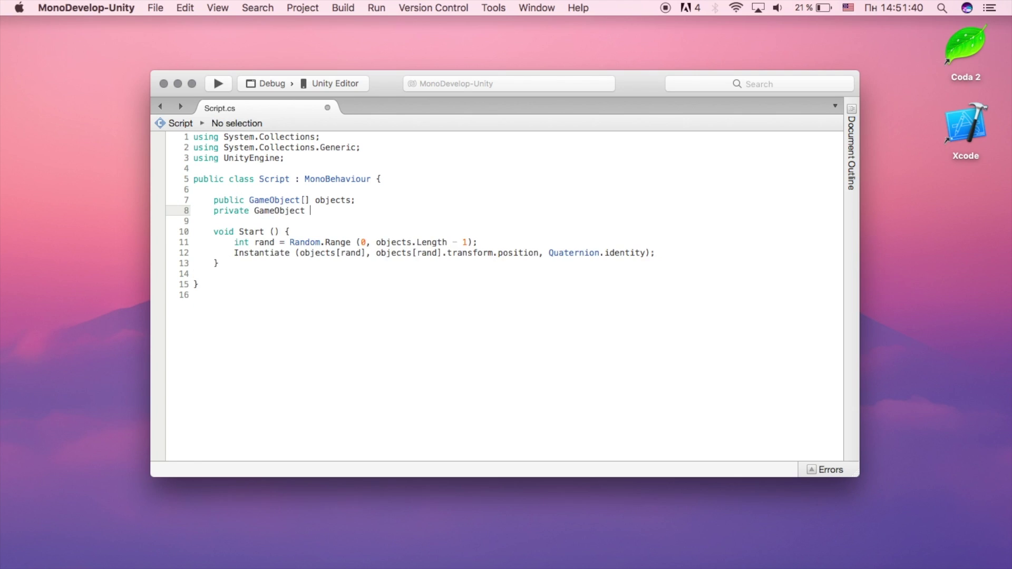
text( inst_obj;)
- Prefix the Instantiate call with 'inst_obj =' and append 'as GameObject' to it
click(234, 253)
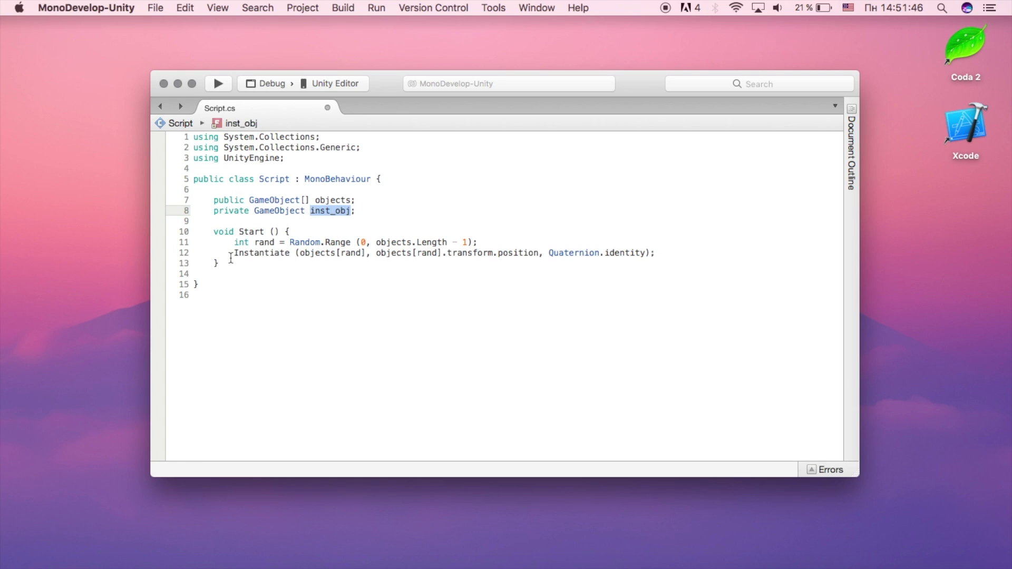
text(inst_obj =)
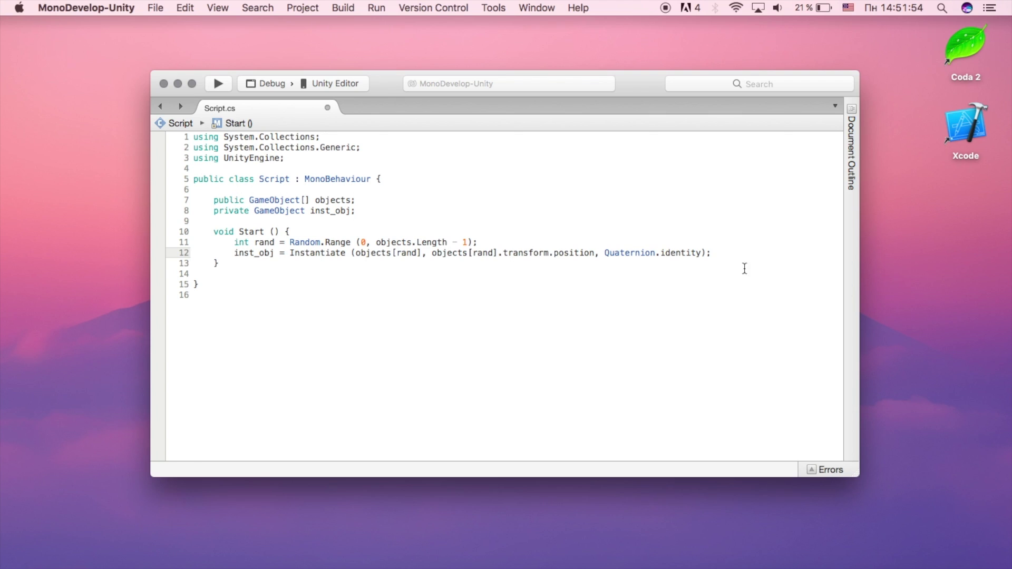
click(707, 253)
text(a)
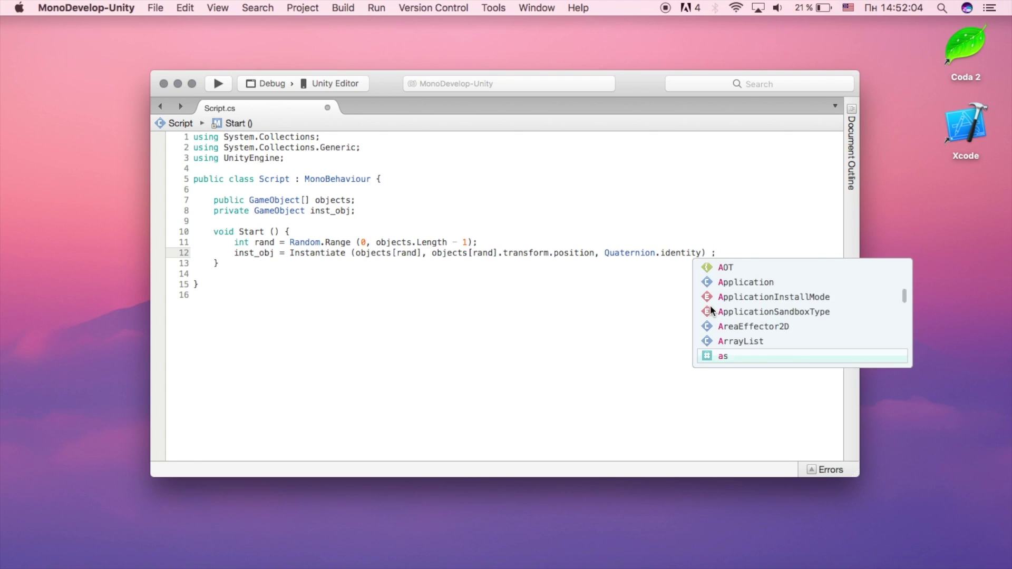
text(s)
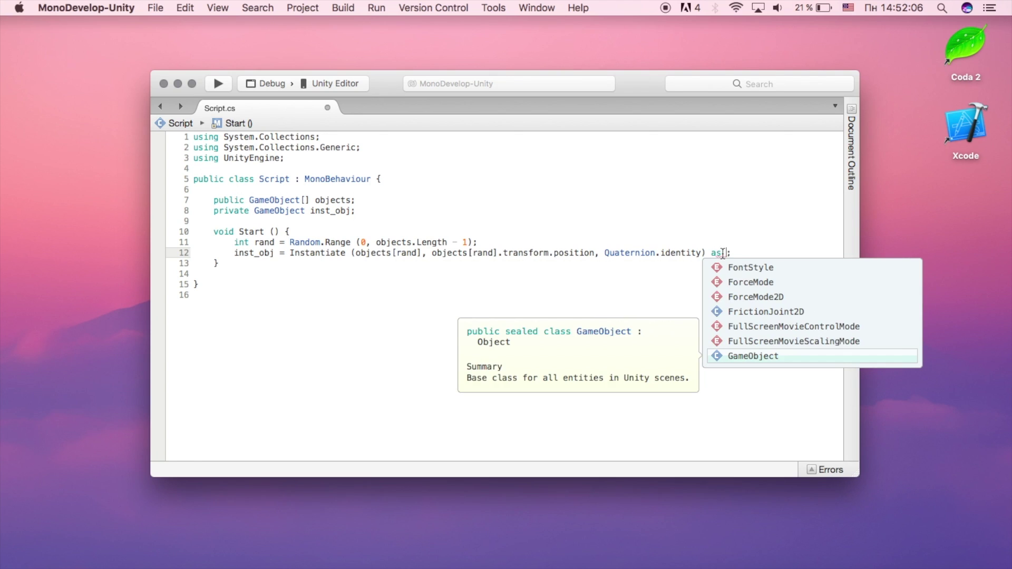
key(Return)
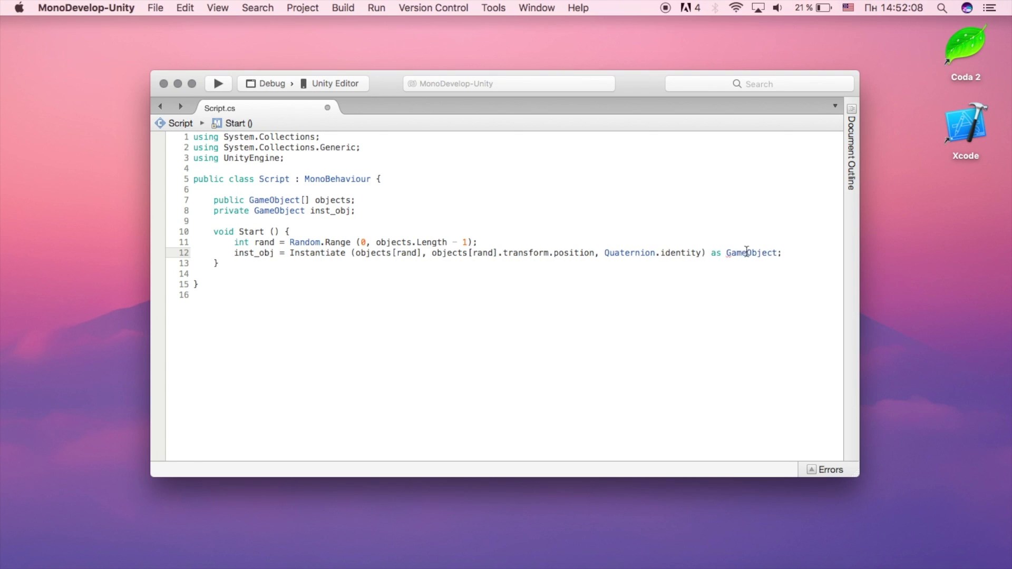
double_click(748, 252)
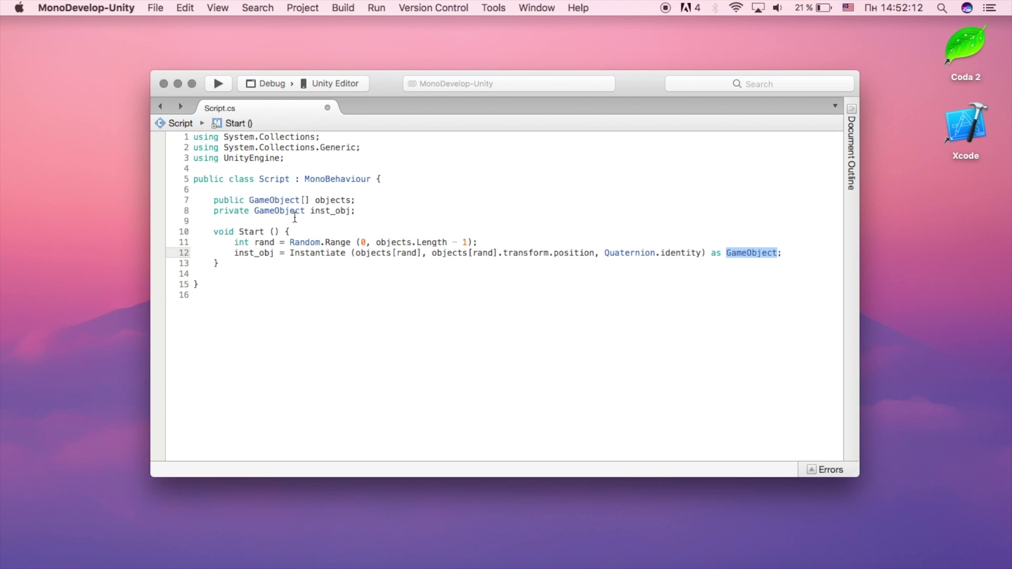
double_click(256, 254)
key(super+c)
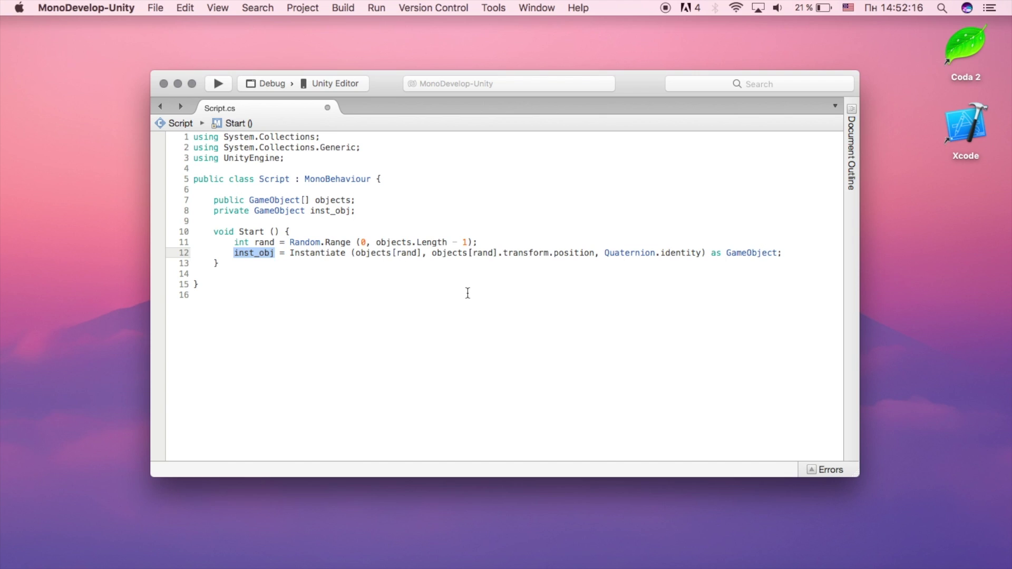
click(787, 254)
- On a new line, write 'inst_obj.transform.localScale = new Vector3' using autocomplete
key(Return)
key(super+v)
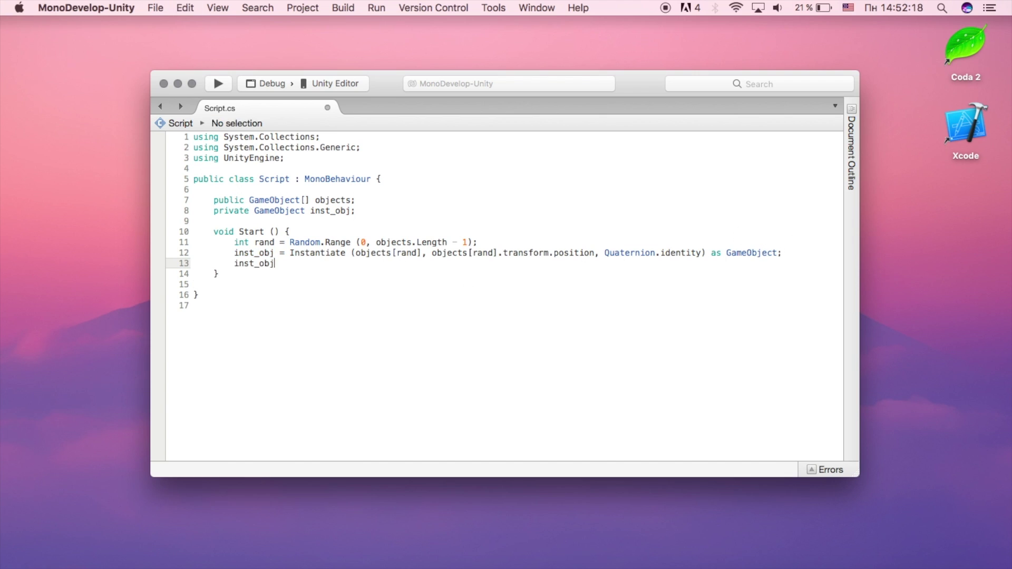
text(.)
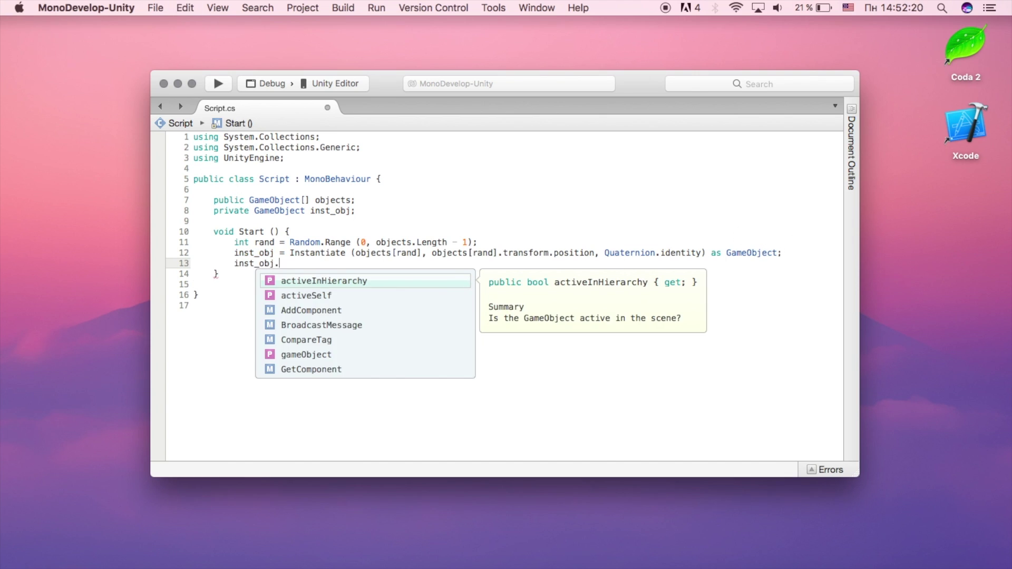
text(tr)
key(Return)
text(.po)
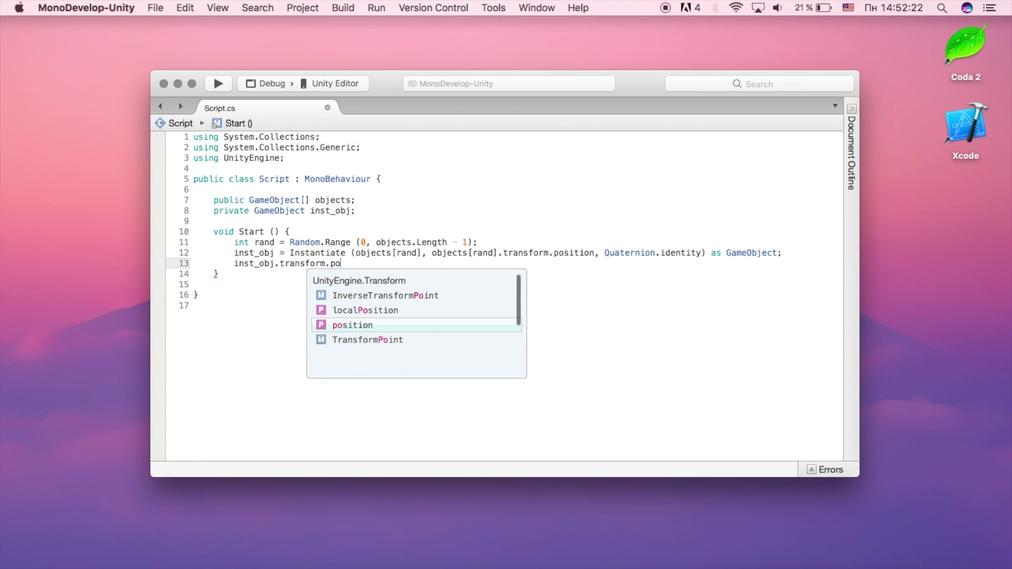
key(BackSpace)
key(BackSpace)
text(lo)
key(Return)
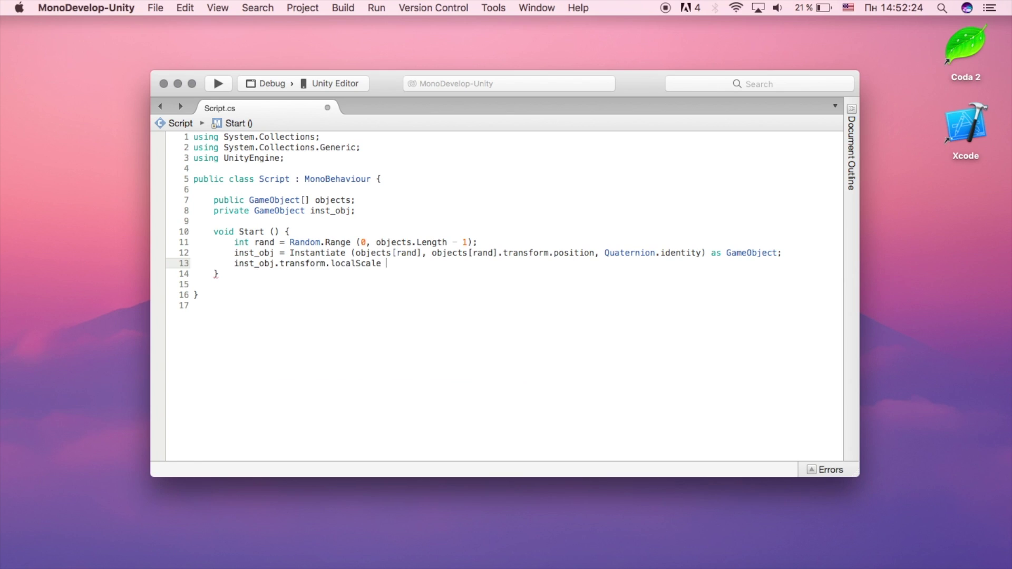
text(= new vec)
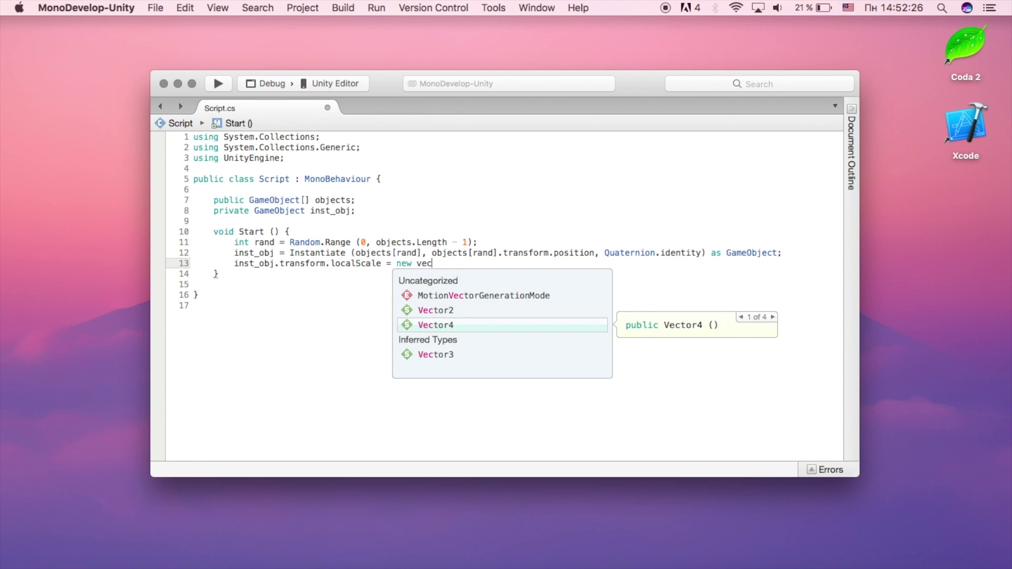
key(Return)
- Fill the Vector3 arguments with (0.25f, 0.25f, 0.25f)
text((0.25;)
key(shift+Left)
key(shift+Left)
key(shift+Left)
key(shift+Left)
key(shift+Left)
key(super+c)
key(End)
text(,)
key(BackSpace)
key(Left)
key(Left)
text(,)
key(super+v)
text(,)
key(super+v)
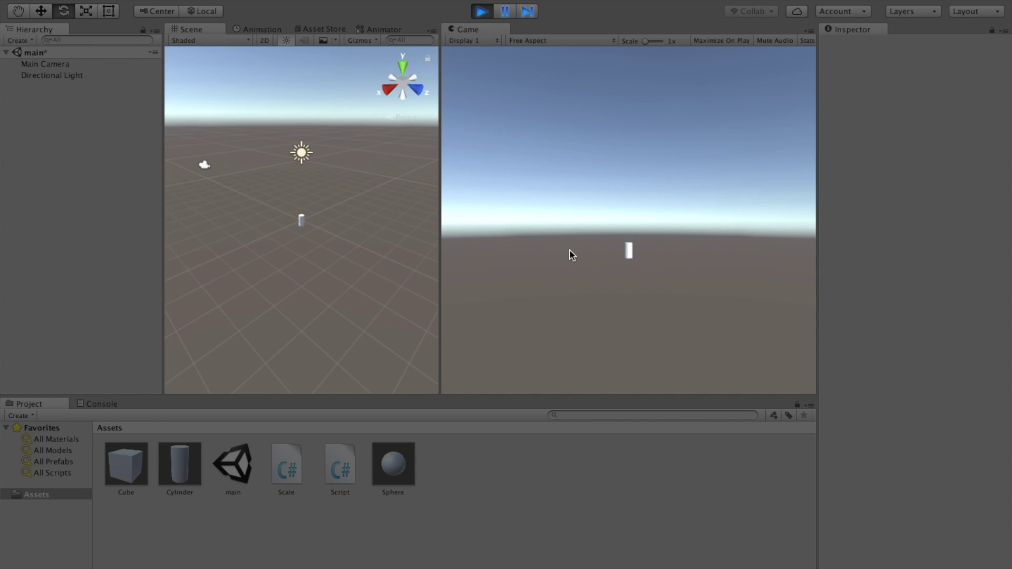
- Play the scene to confirm the cylinder clone's 0.25 scale, then return to MonoDevelop
click(66, 88)
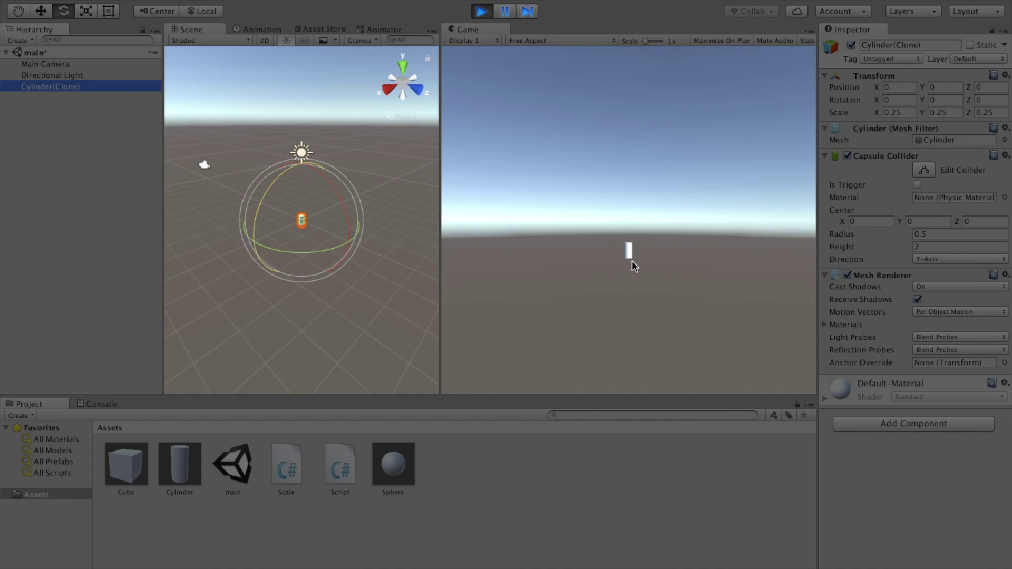
key(ctrl+Left)
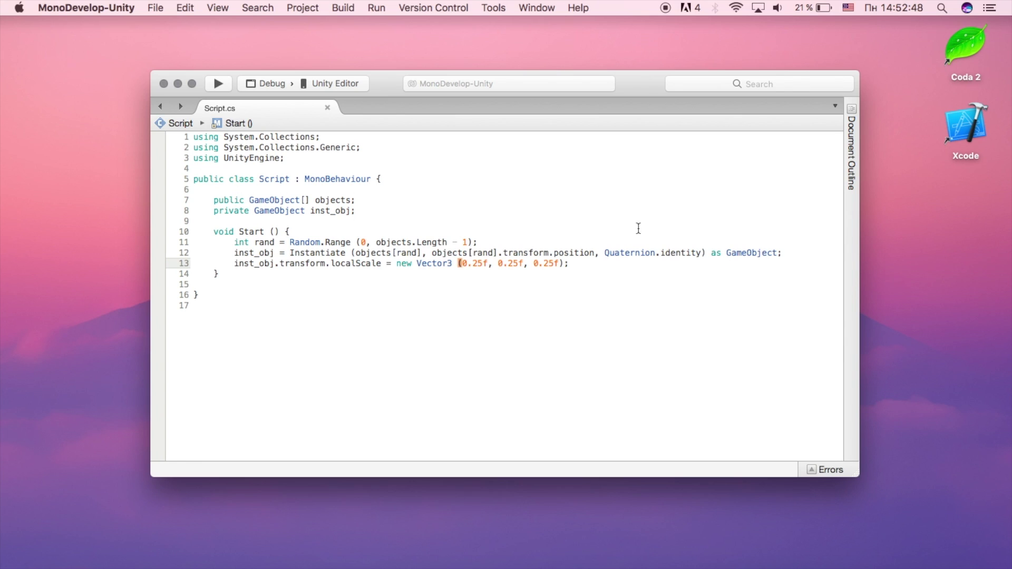